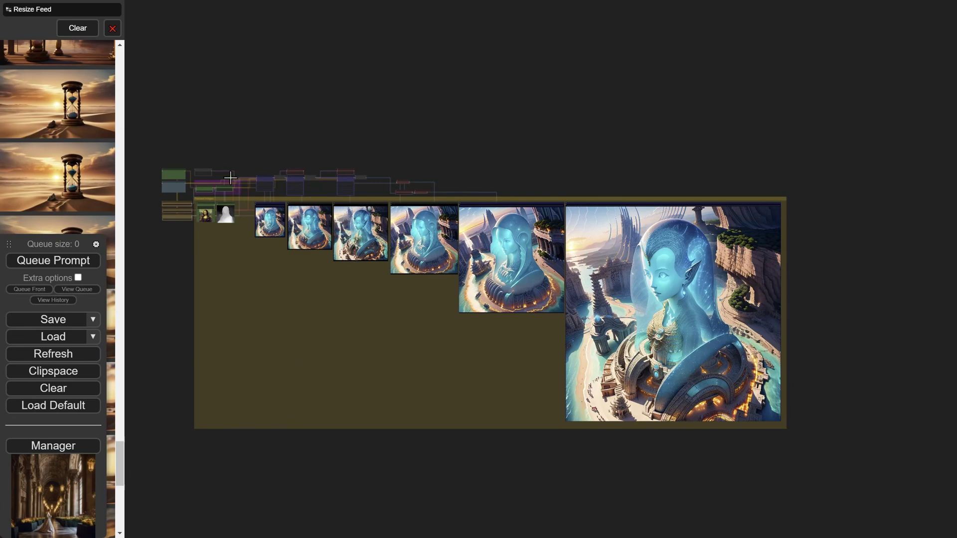
- Zoom out over the whole node graph and select the Empty Latent Image node
left_click_drag(247, 141, 451, 155)
scroll(418, 150, "up", 6)
scroll(418, 150, "up", 15)
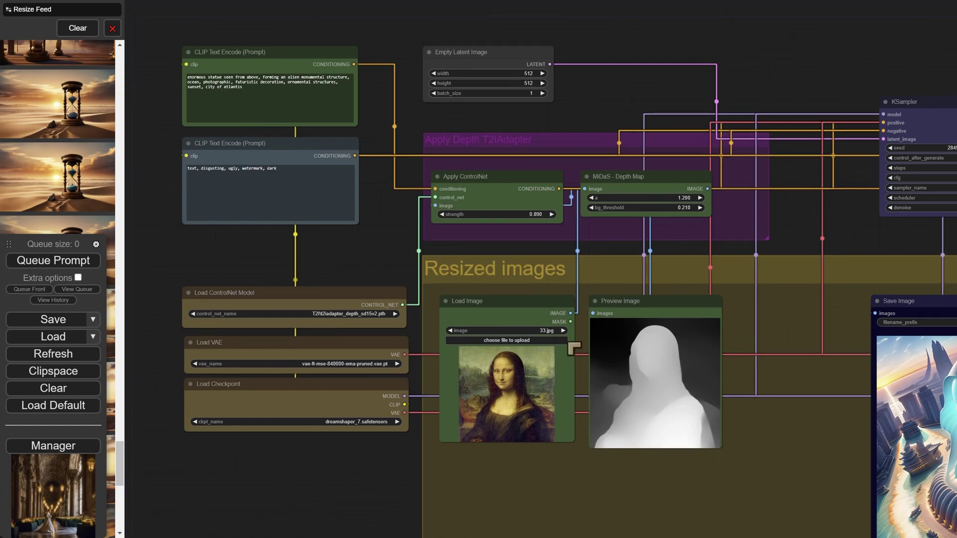
left_click(457, 52)
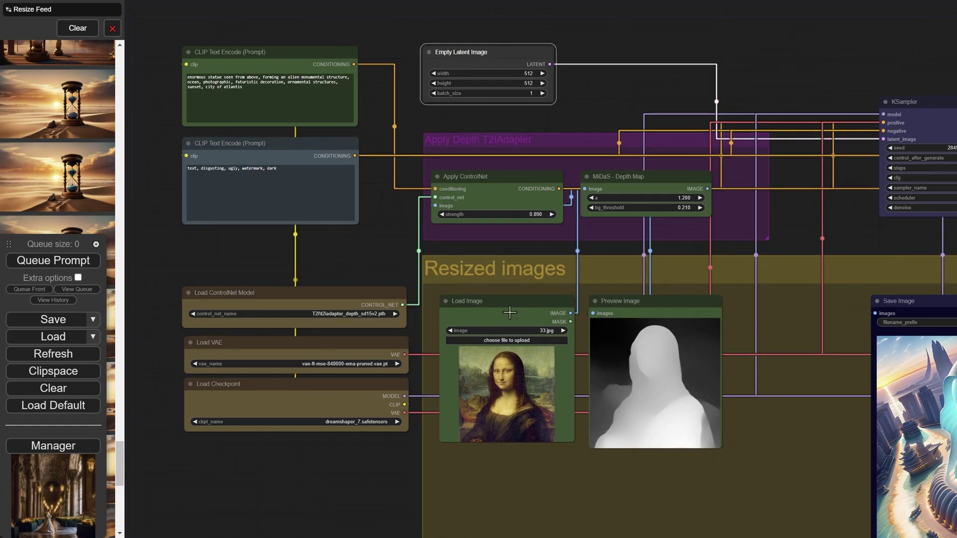
scroll(534, 396, "up", 11)
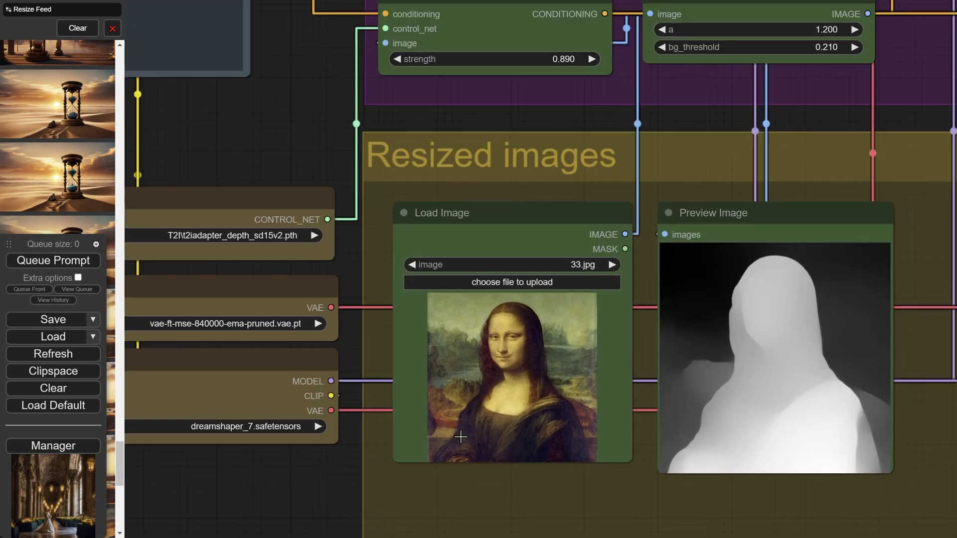
scroll(668, 333, "up", 2)
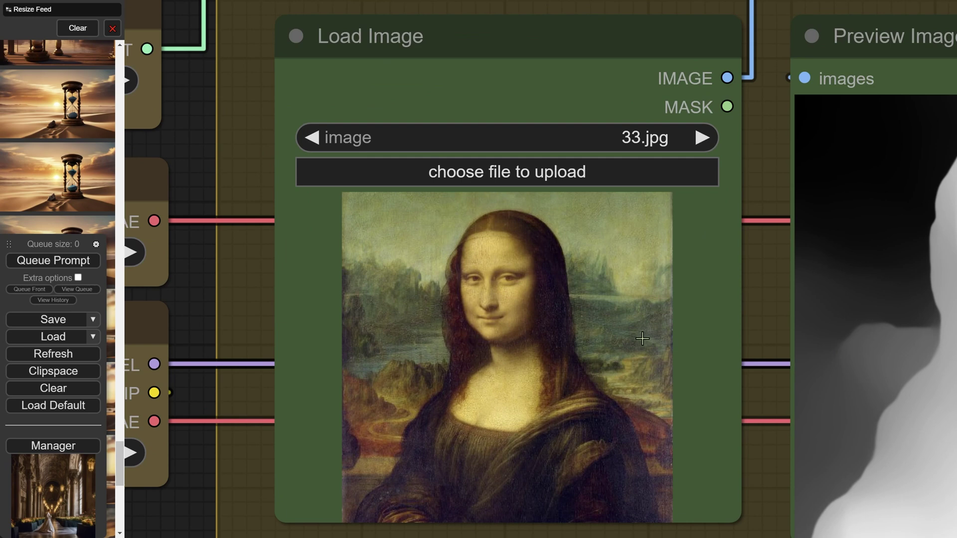
scroll(642, 339, "down", 10)
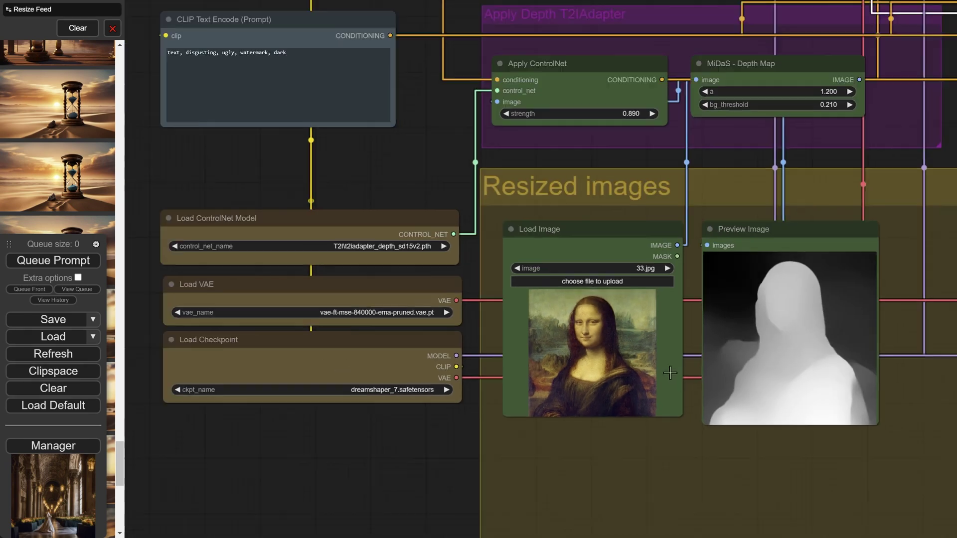
scroll(670, 373, "down", 5)
- Pan across the generated outputs to view the largest upscaled statue image
left_click_drag(408, 461, 231, 386)
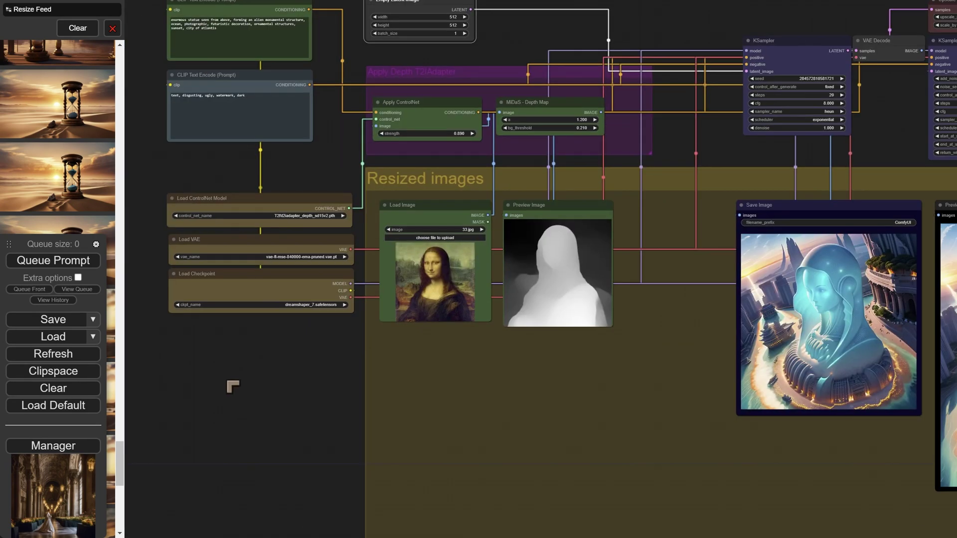
scroll(538, 387, "down", 4)
scroll(532, 383, "down", 3)
left_click_drag(848, 101, 459, 2)
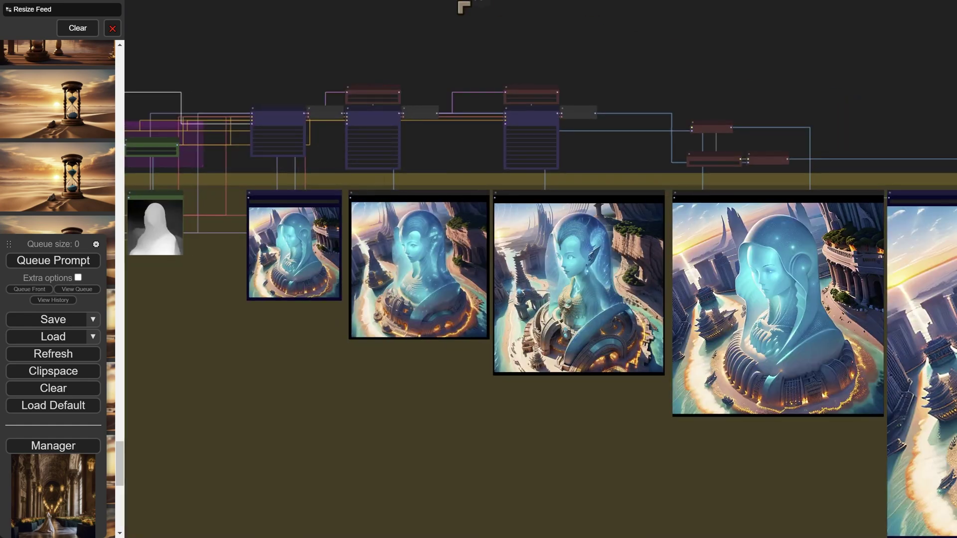
left_click_drag(905, 92, 398, 8)
left_click_drag(790, 36, 385, 2)
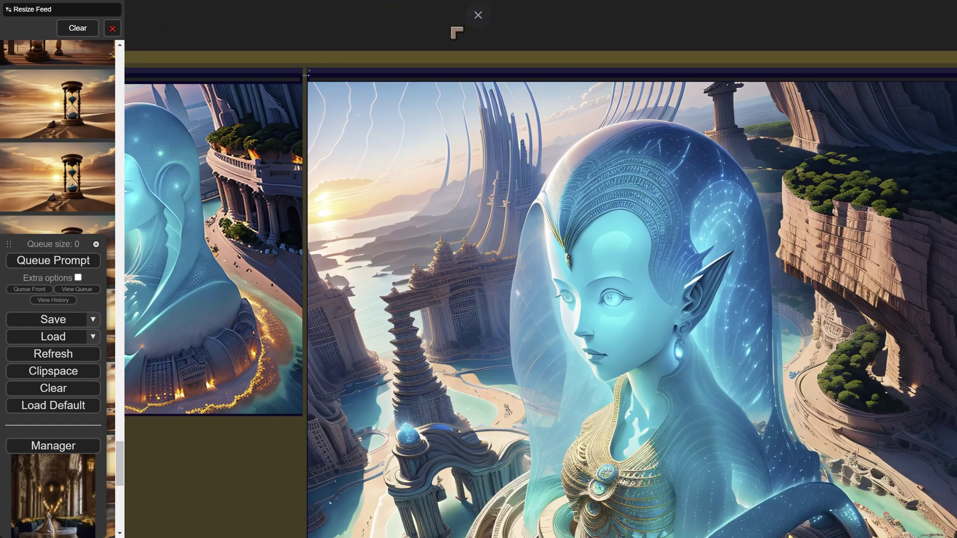
scroll(653, 219, "down", 1)
scroll(658, 246, "up", 4)
scroll(615, 122, "up", 2)
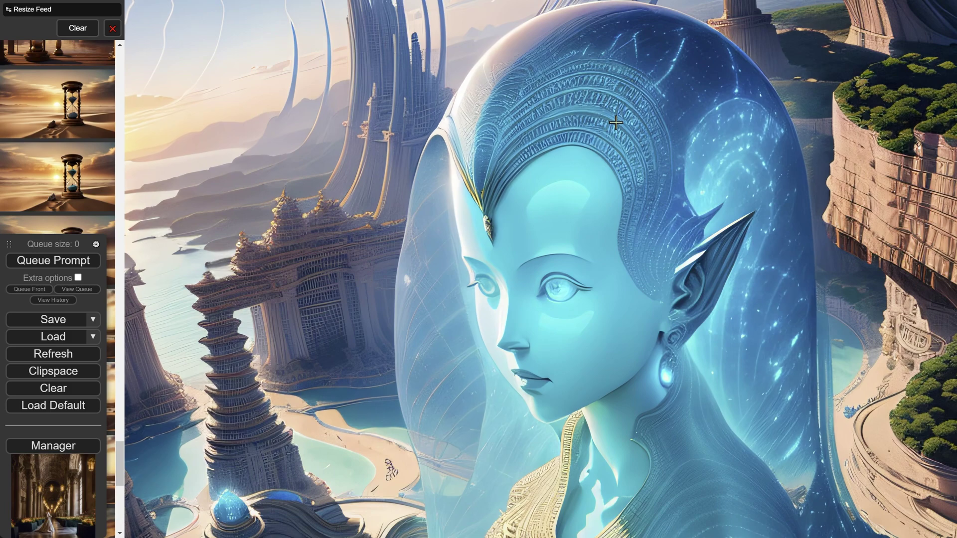
scroll(568, 190, "down", 6)
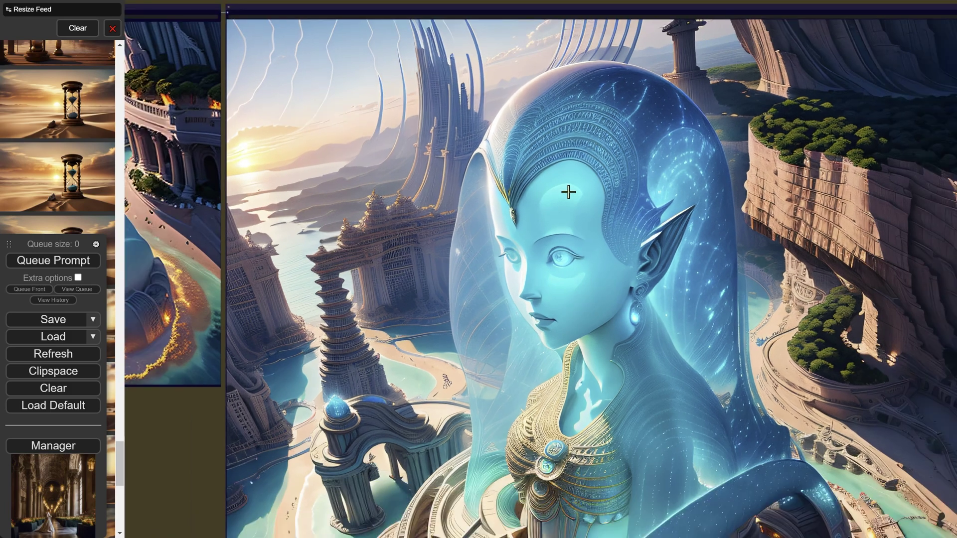
scroll(527, 274, "down", 2)
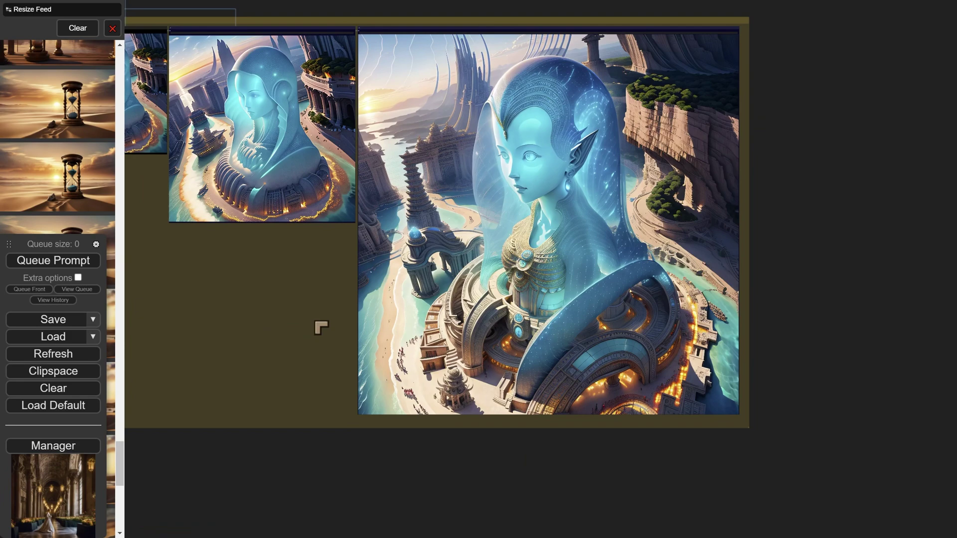
scroll(321, 327, "up", 4)
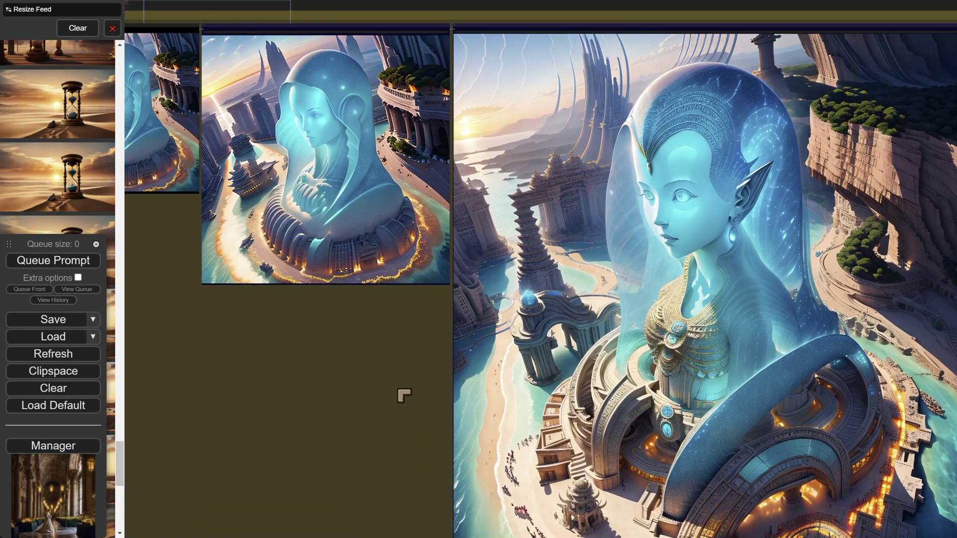
left_click_drag(387, 386, 397, 389)
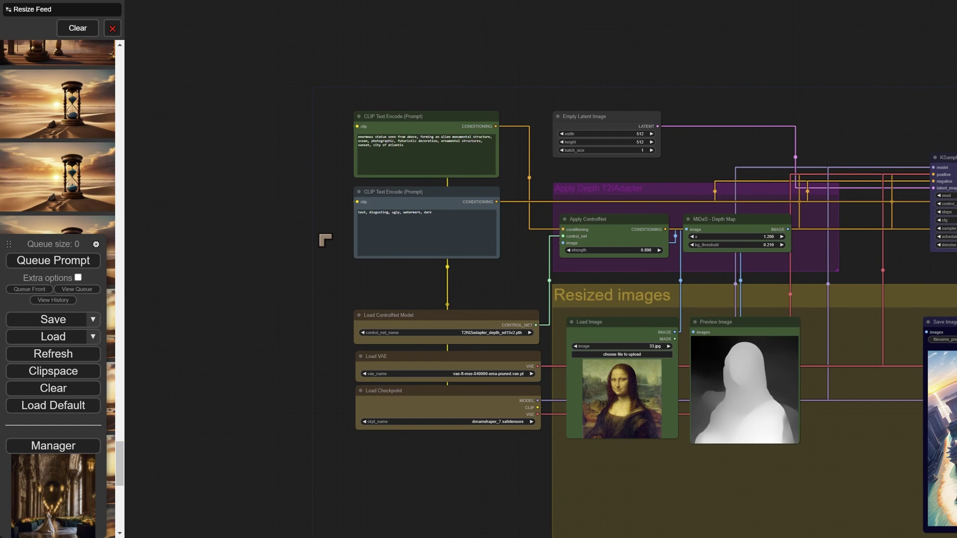
- Look over the prompt, loader, KSampler and Save Image nodes
left_click_drag(320, 278, 213, 260)
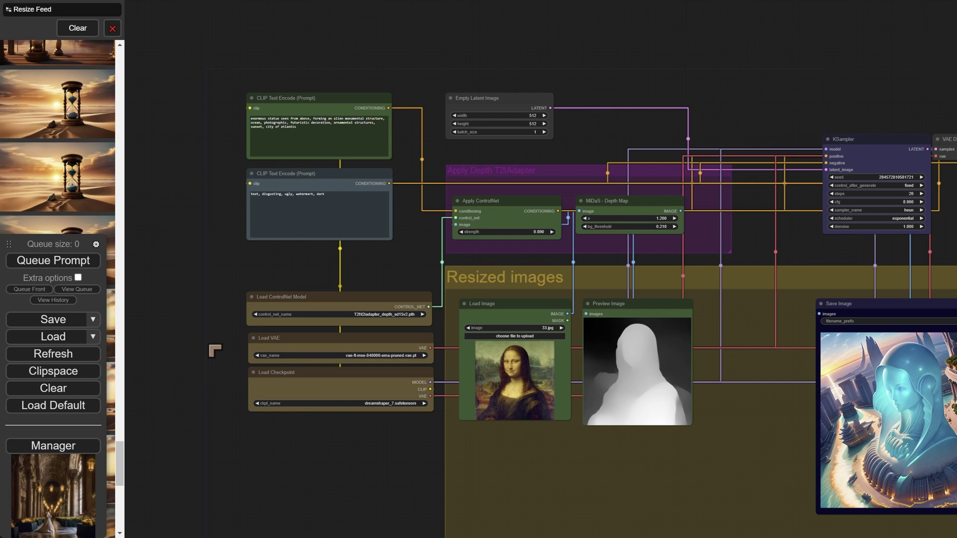
left_click_drag(230, 242, 277, 273)
scroll(417, 327, "up", 7)
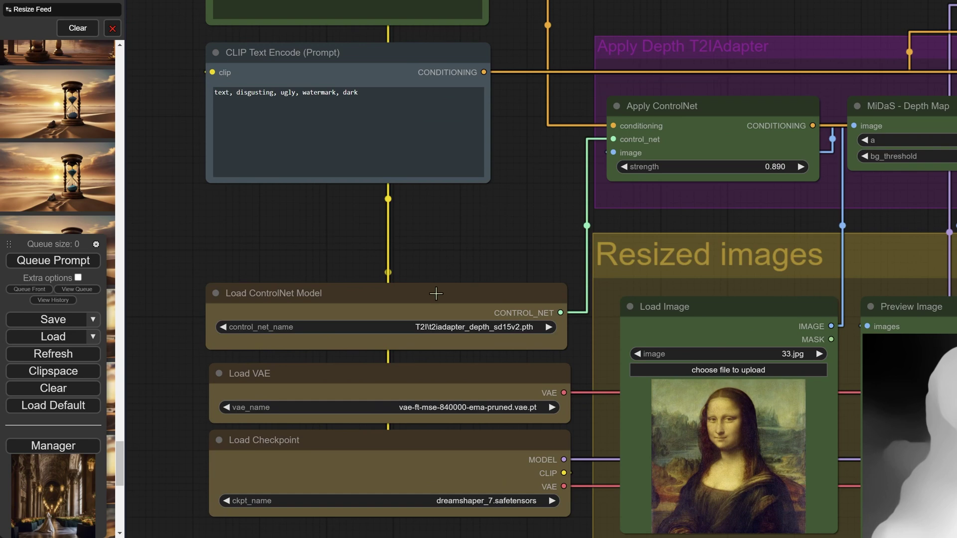
scroll(468, 328, "up", 2)
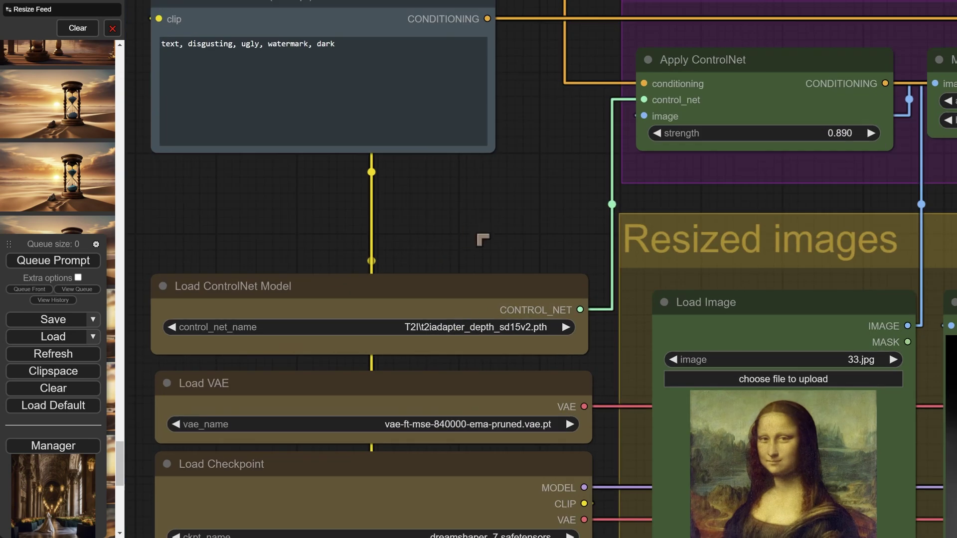
scroll(482, 269, "down", 5)
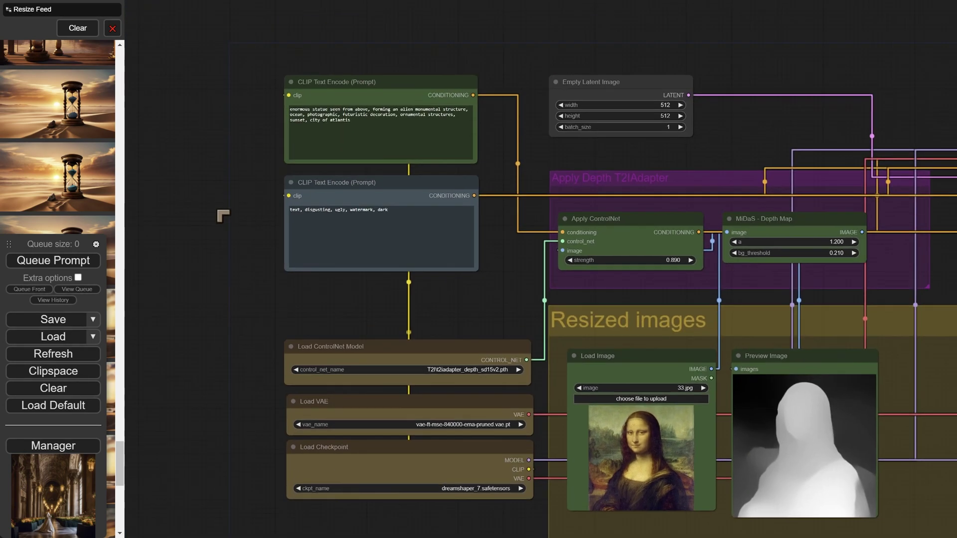
left_click_drag(218, 211, 221, 229)
scroll(348, 91, "up", 3)
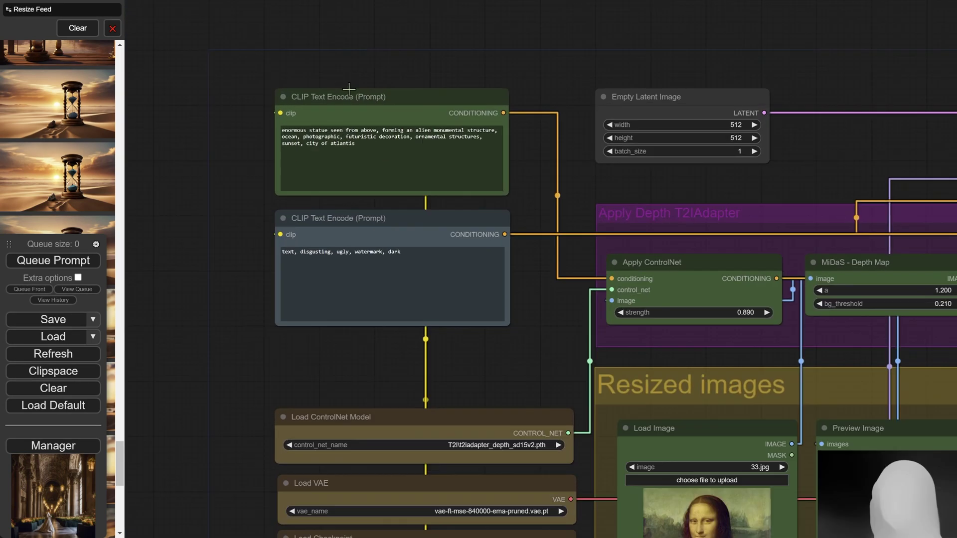
scroll(476, 343, "down", 1)
scroll(524, 379, "down", 5)
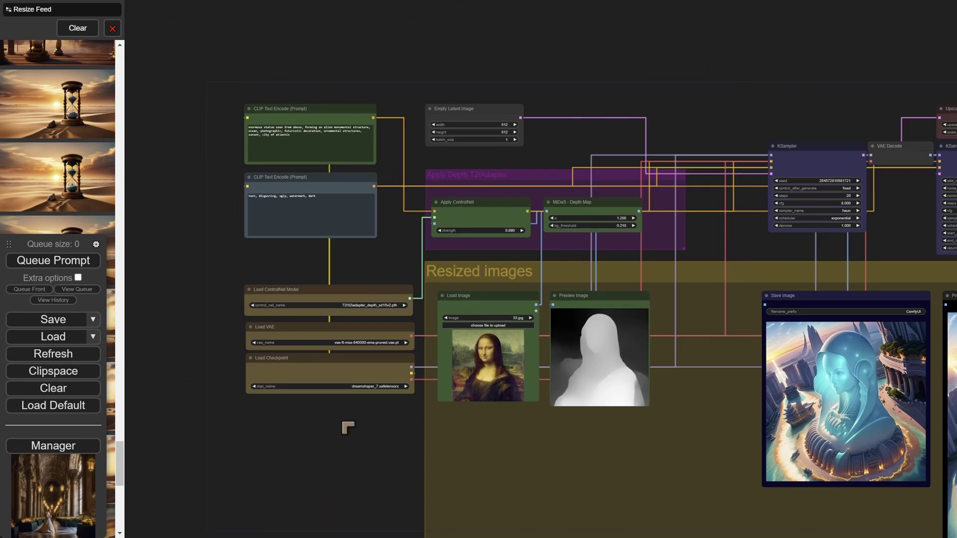
left_click_drag(348, 428, 297, 414)
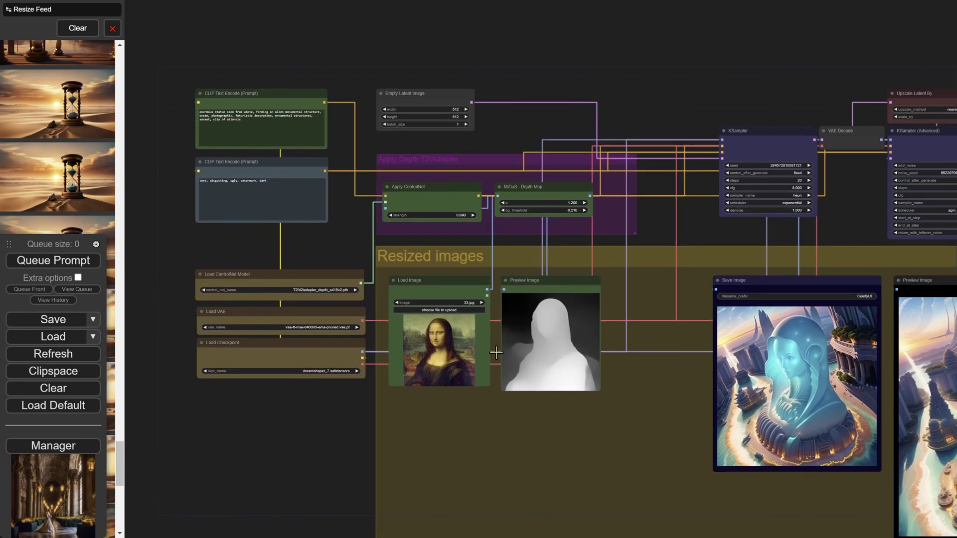
scroll(496, 352, "up", 5)
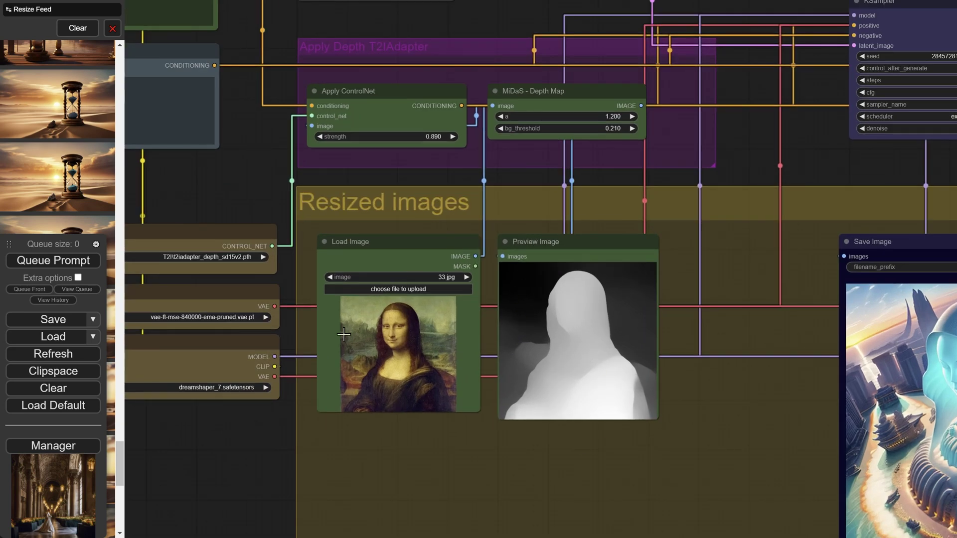
scroll(351, 338, "up", 2)
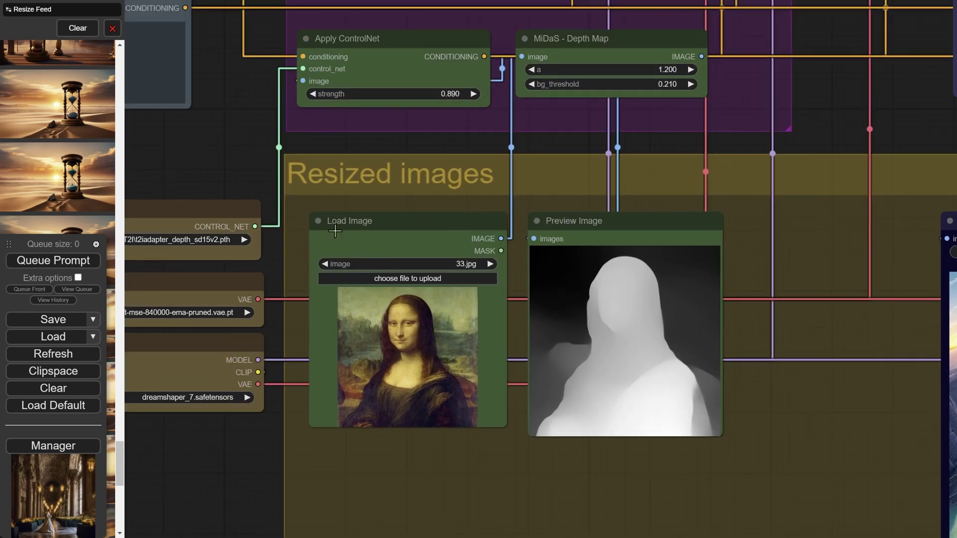
left_click_drag(209, 168, 214, 280)
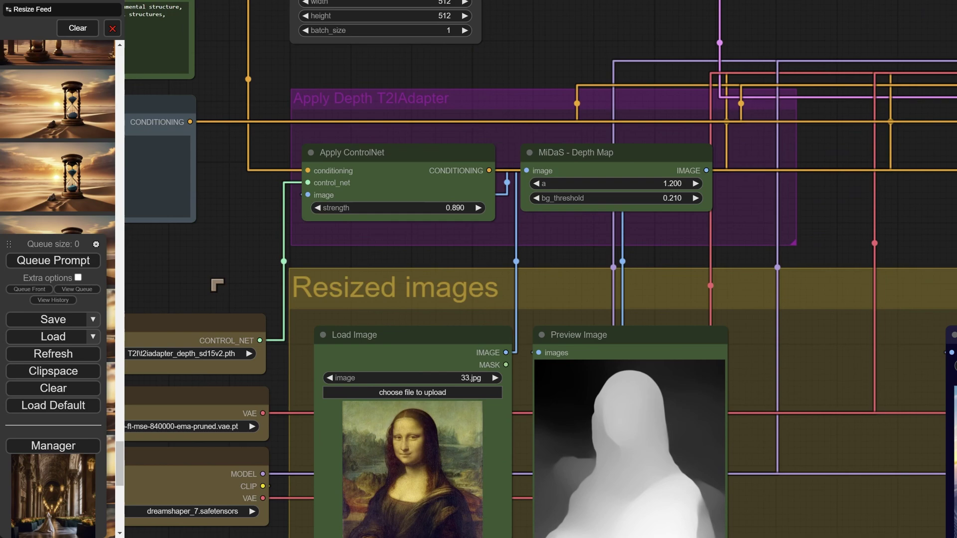
scroll(213, 281, "down", 4)
- Survey the upscaling sampler nodes, the second upscale stage and their previews
left_click_drag(710, 46, 444, 39)
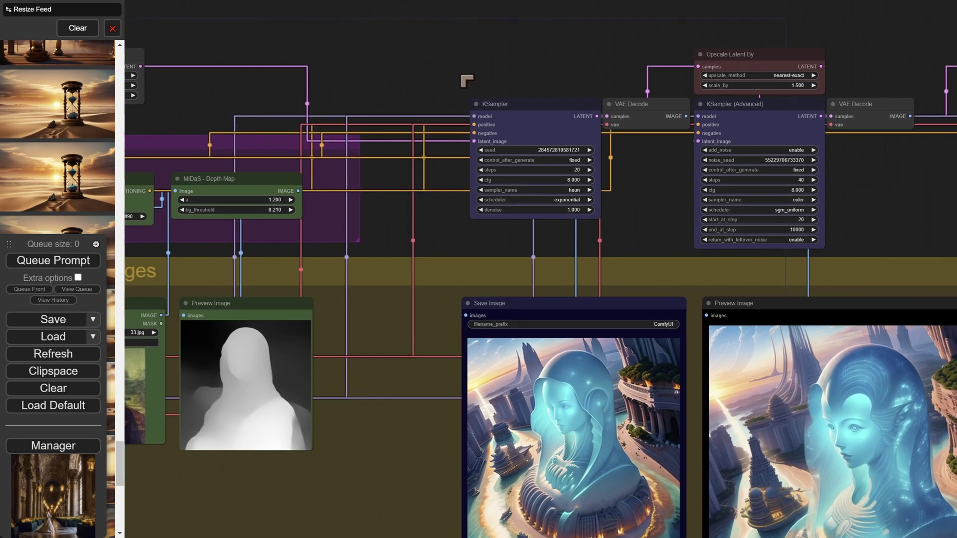
scroll(497, 143, "down", 3)
left_click_drag(514, 78, 501, 44)
scroll(529, 66, "up", 3)
scroll(595, 167, "down", 2)
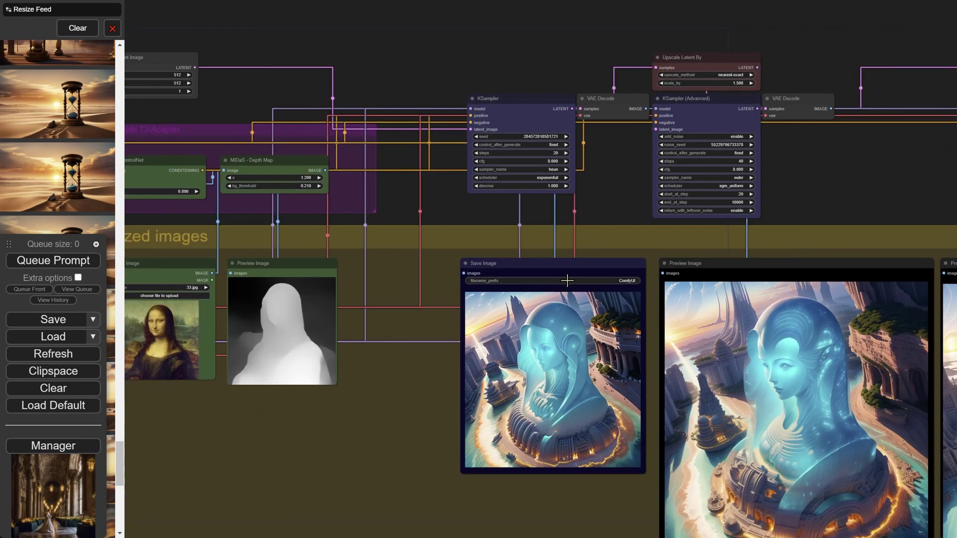
scroll(545, 212, "up", 3)
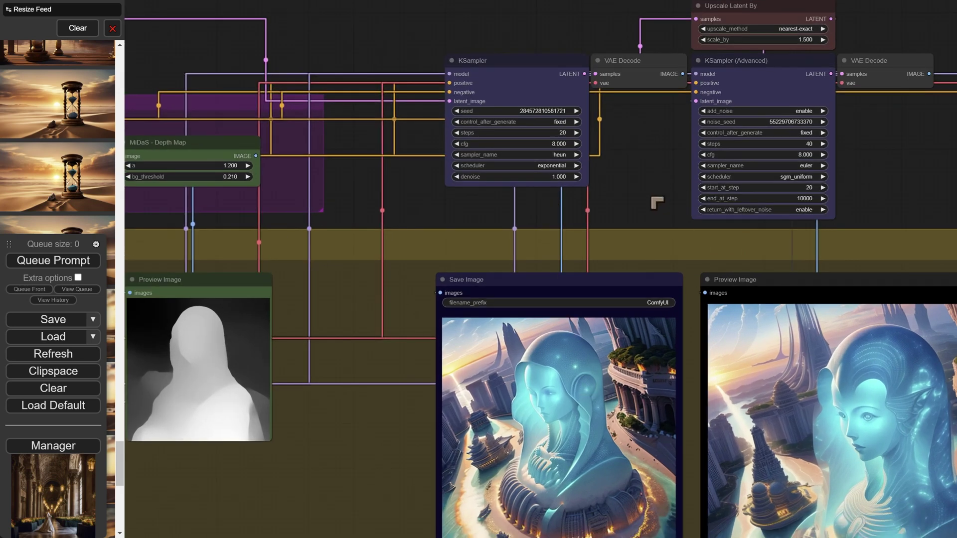
left_click_drag(656, 202, 635, 131)
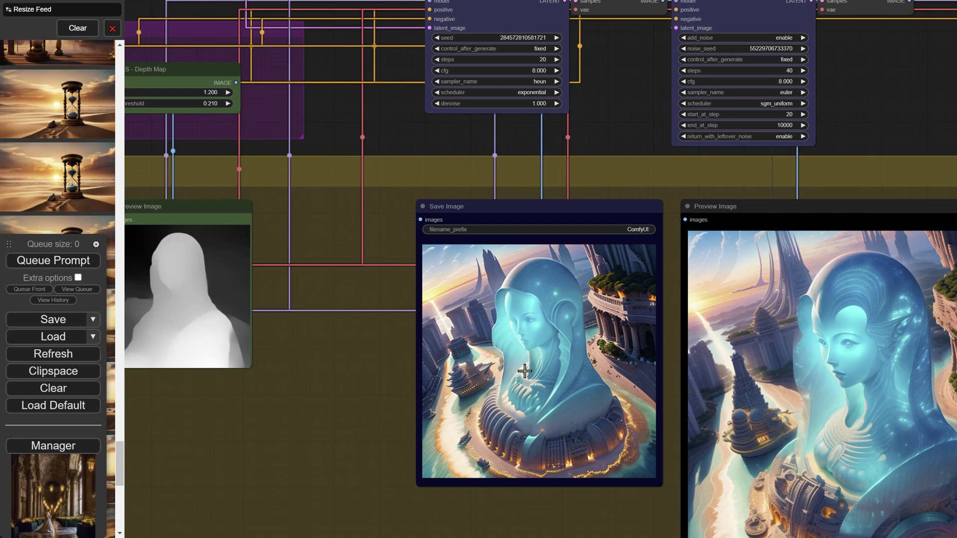
scroll(533, 393, "down", 4)
left_click_drag(791, 178, 615, 188)
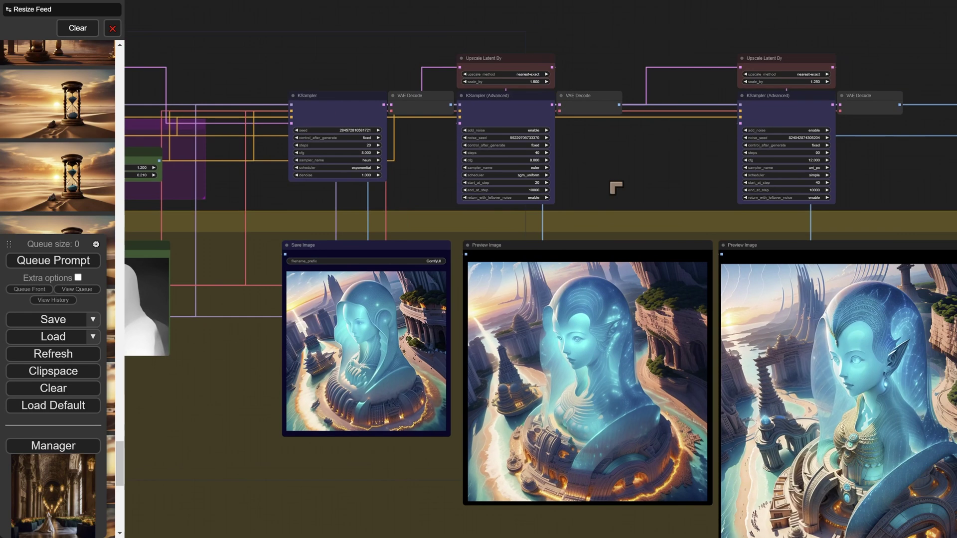
scroll(609, 383, "up", 6)
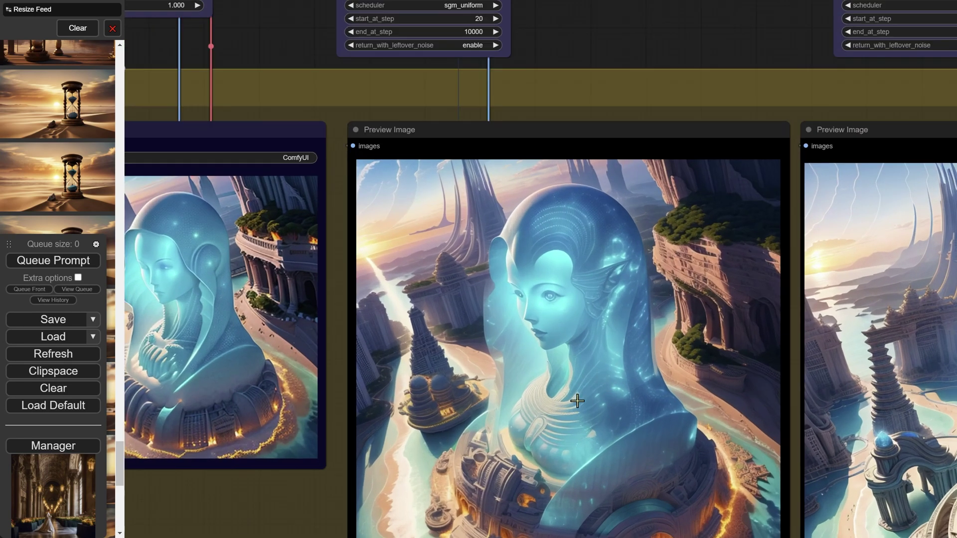
scroll(569, 405, "down", 2)
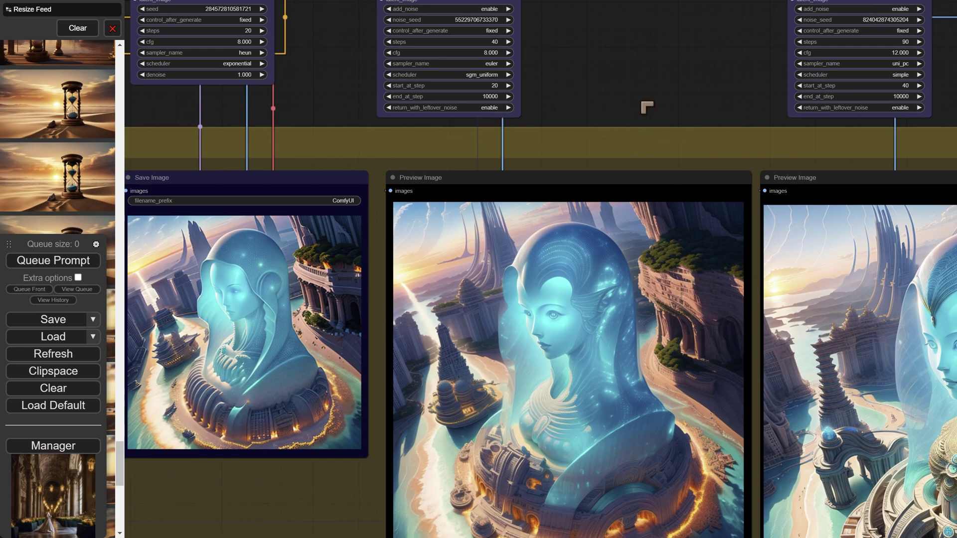
left_click_drag(647, 91, 300, 44)
scroll(478, 176, "down", 2)
- Locate the Load Upscale Model node and scan across the preview images
left_click_drag(668, 83, 659, 52)
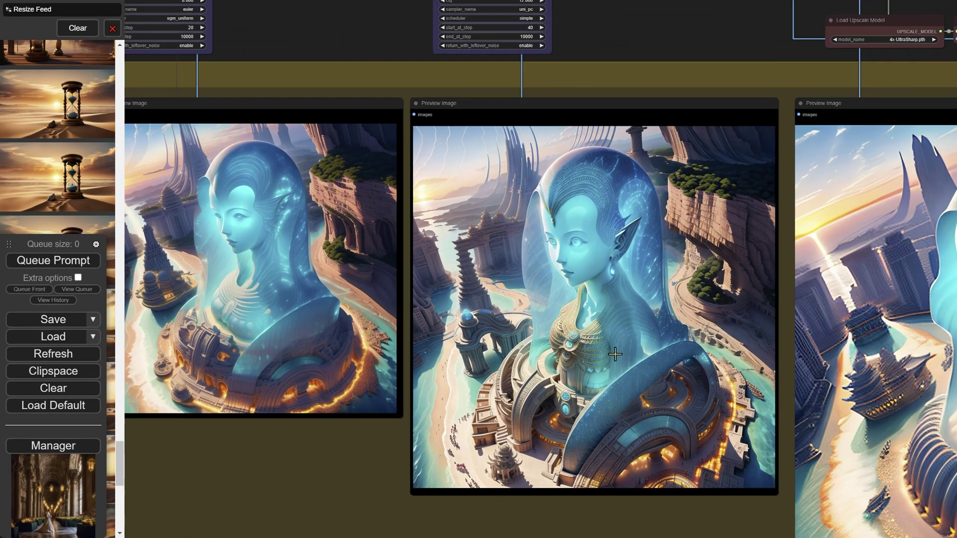
scroll(594, 346, "up", 2)
scroll(602, 344, "down", 2)
scroll(764, 133, "down", 2)
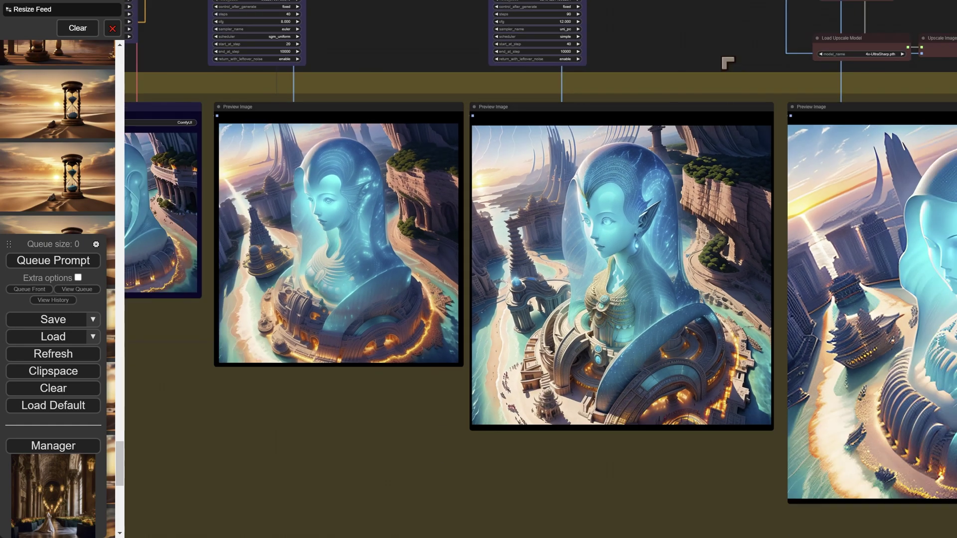
left_click_drag(719, 47, 357, 64)
scroll(535, 98, "down", 3)
scroll(746, 67, "up", 6)
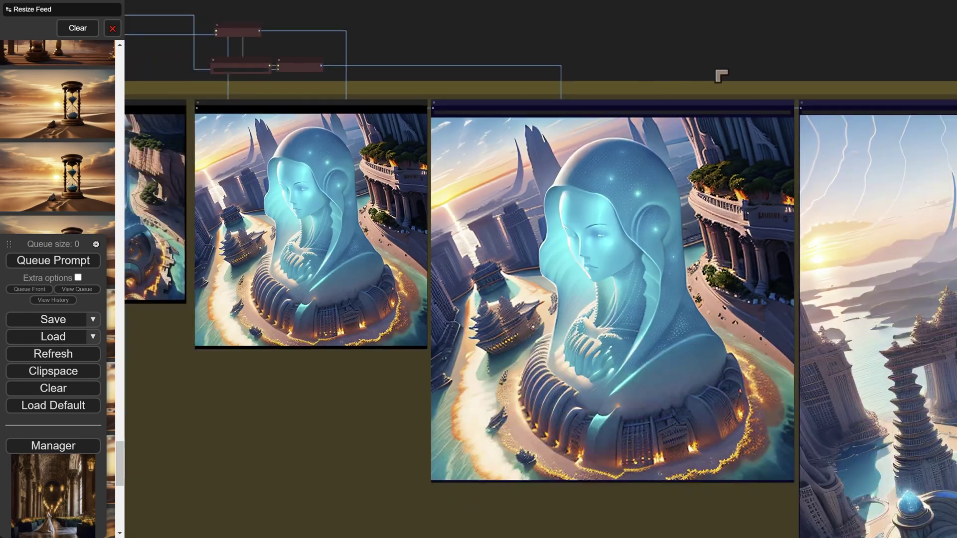
scroll(585, 50, "down", 2)
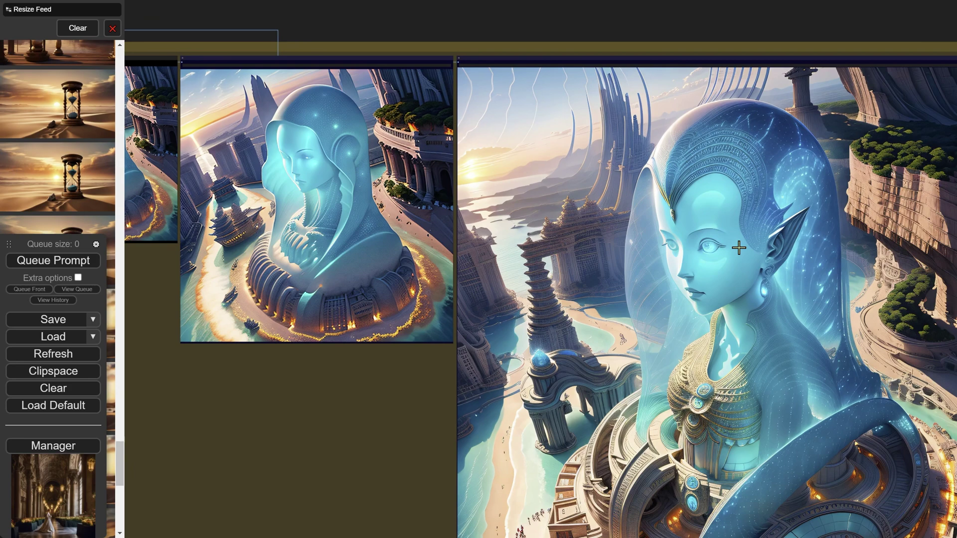
scroll(737, 250, "up", 4)
scroll(764, 339, "down", 3)
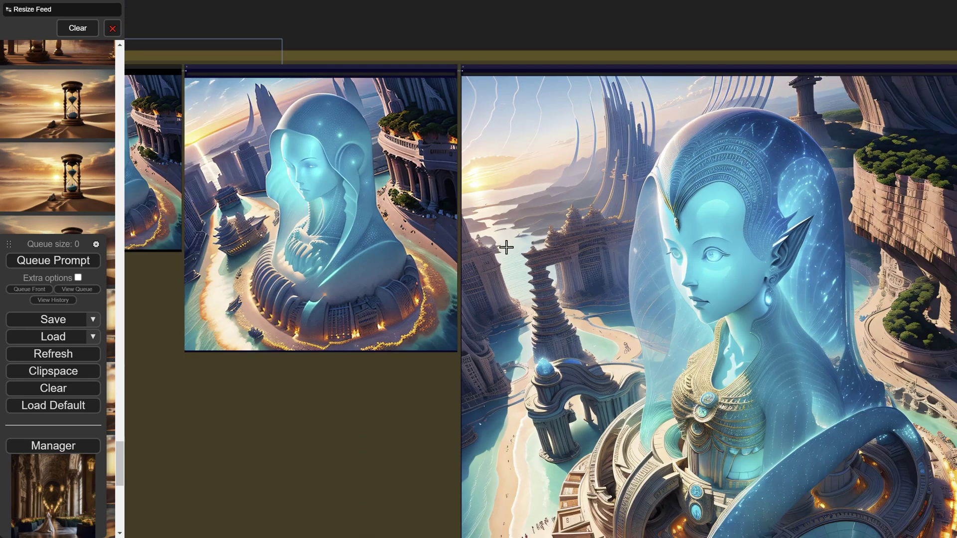
scroll(511, 154, "up", 4)
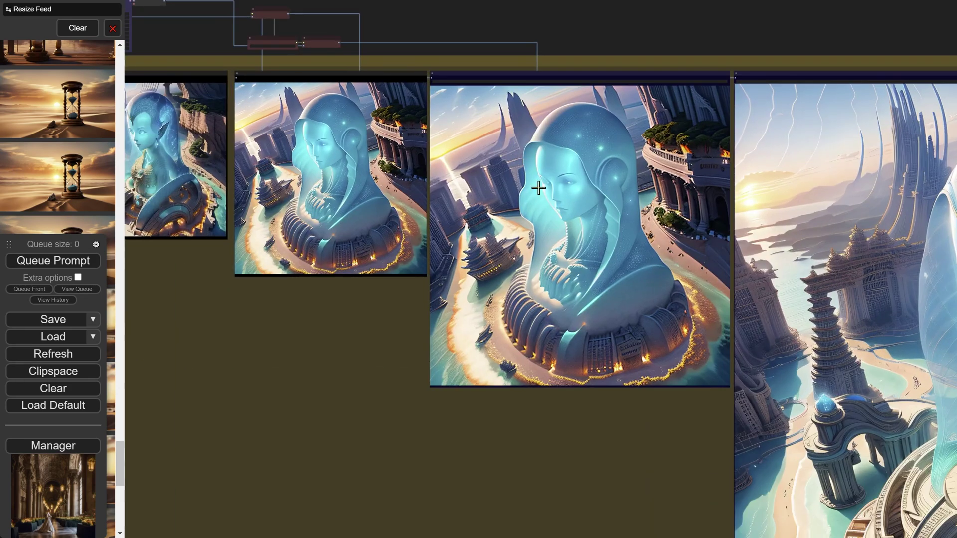
scroll(536, 201, "up", 2)
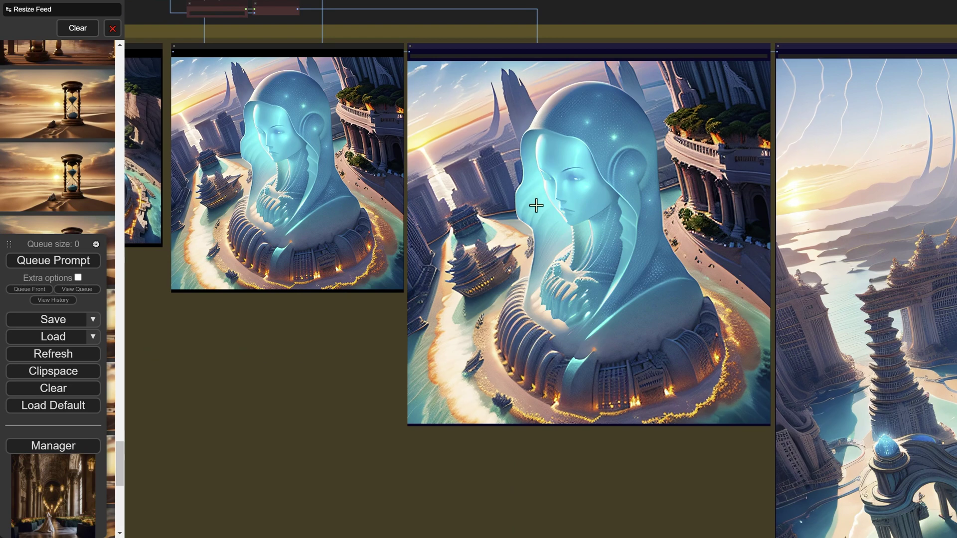
scroll(564, 199, "down", 3)
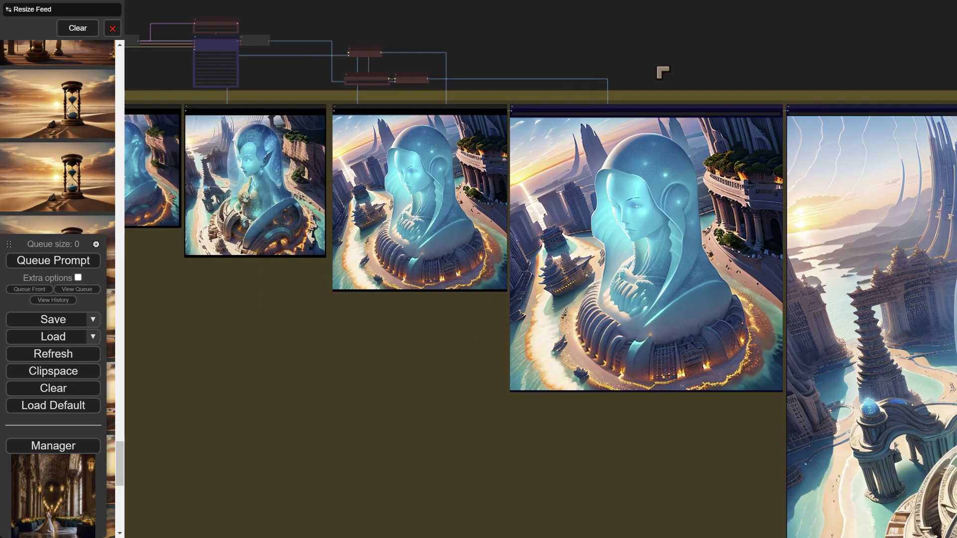
- Compare the earlier small previews with the larger upscaled previews
left_click_drag(663, 72, 773, 118)
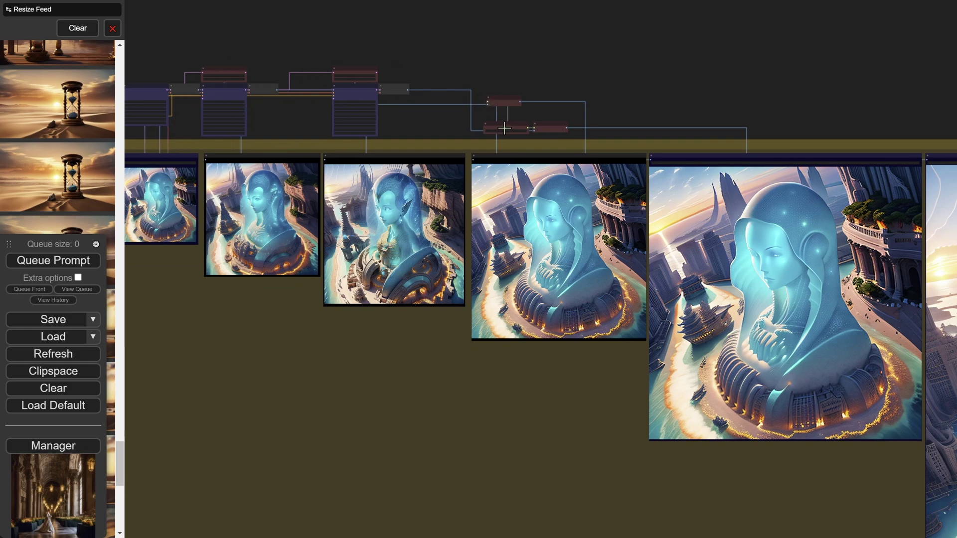
scroll(504, 128, "up", 10)
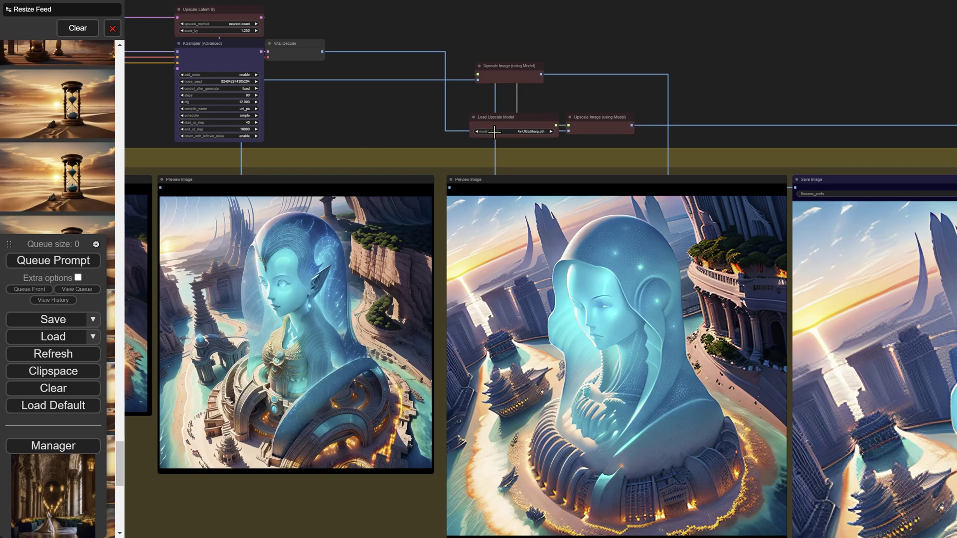
scroll(561, 134, "up", 3)
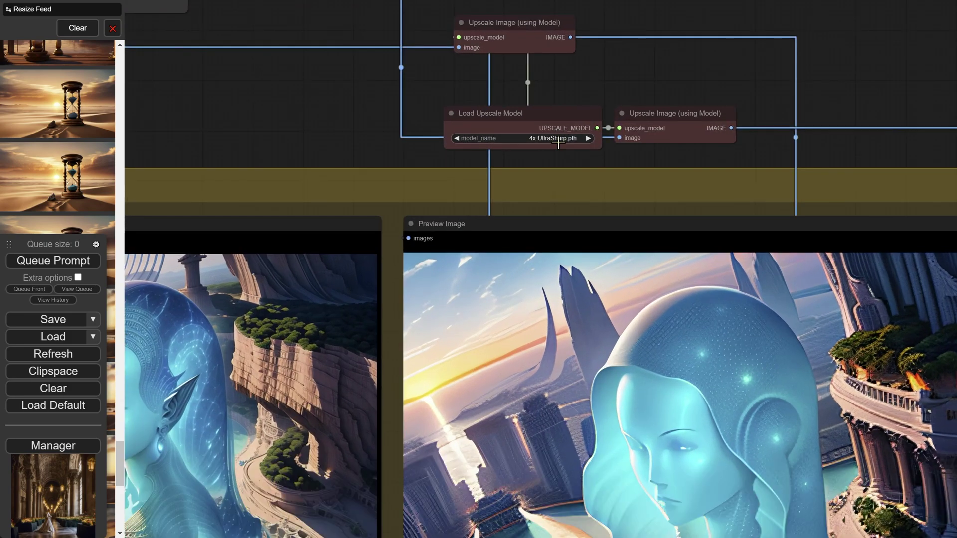
scroll(543, 135, "down", 3)
scroll(529, 145, "up", 6)
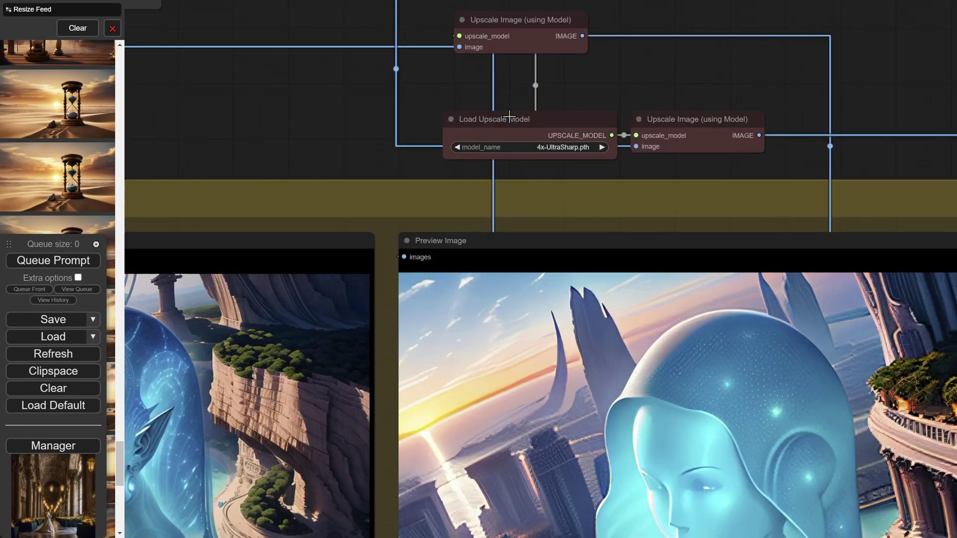
scroll(526, 150, "up", 3)
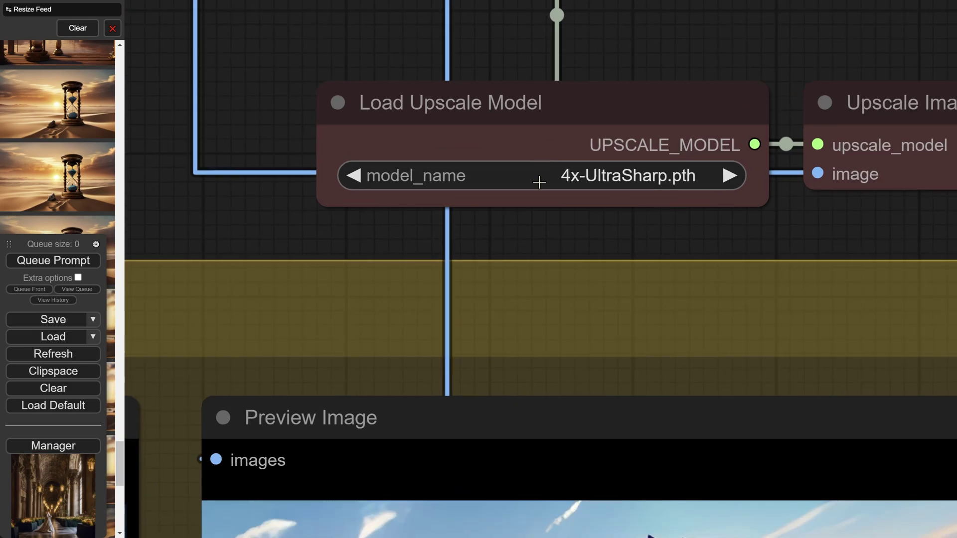
scroll(539, 182, "down", 10)
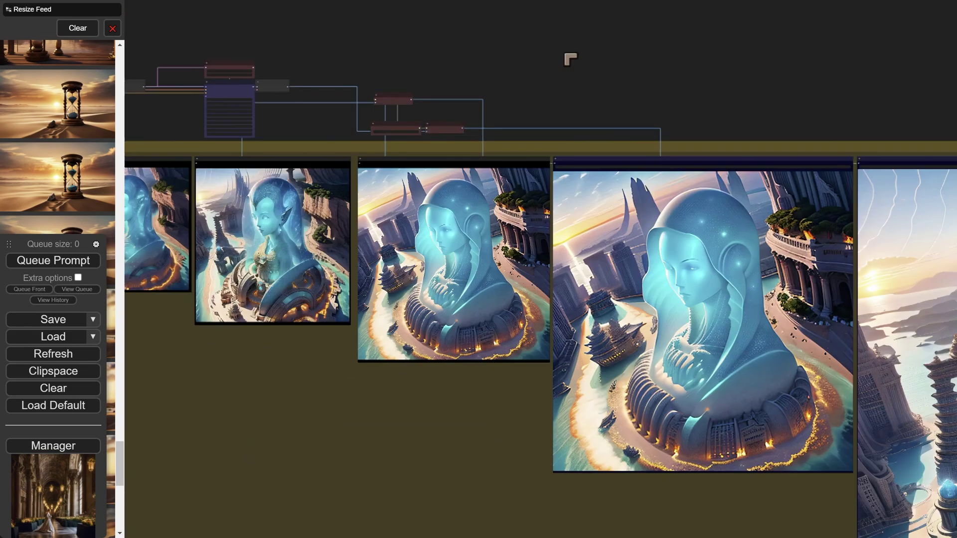
left_click_drag(609, 62, 564, 53)
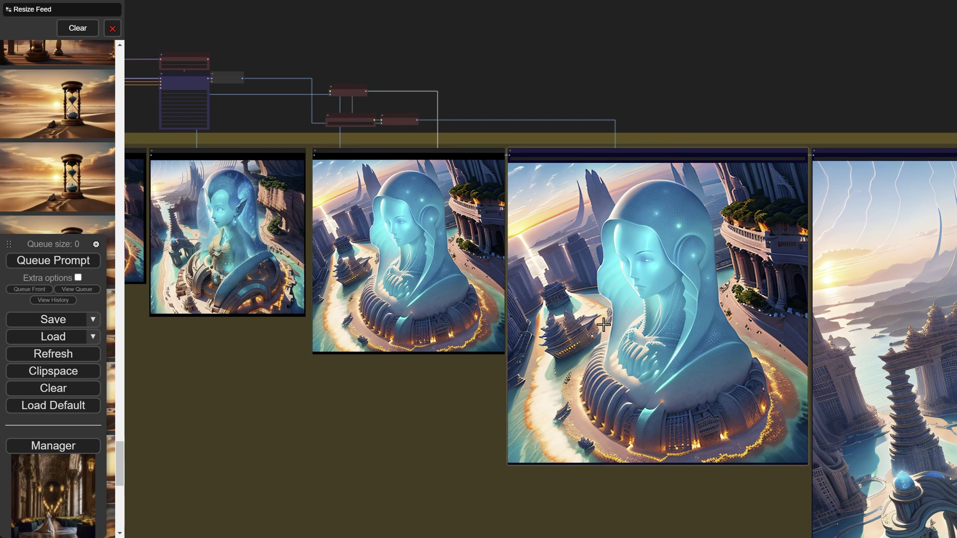
left_click_drag(623, 32, 706, 46)
scroll(540, 105, "up", 1)
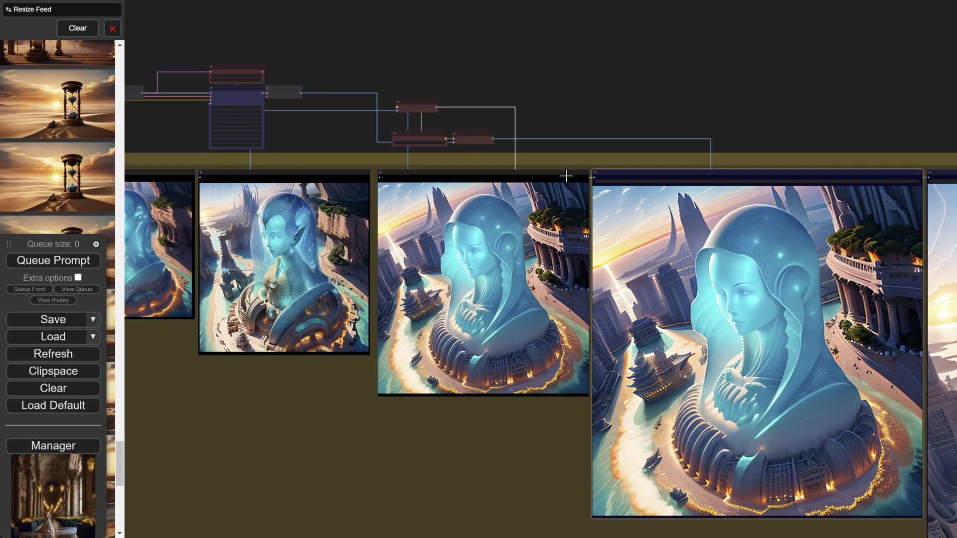
left_click_drag(724, 103, 645, 44)
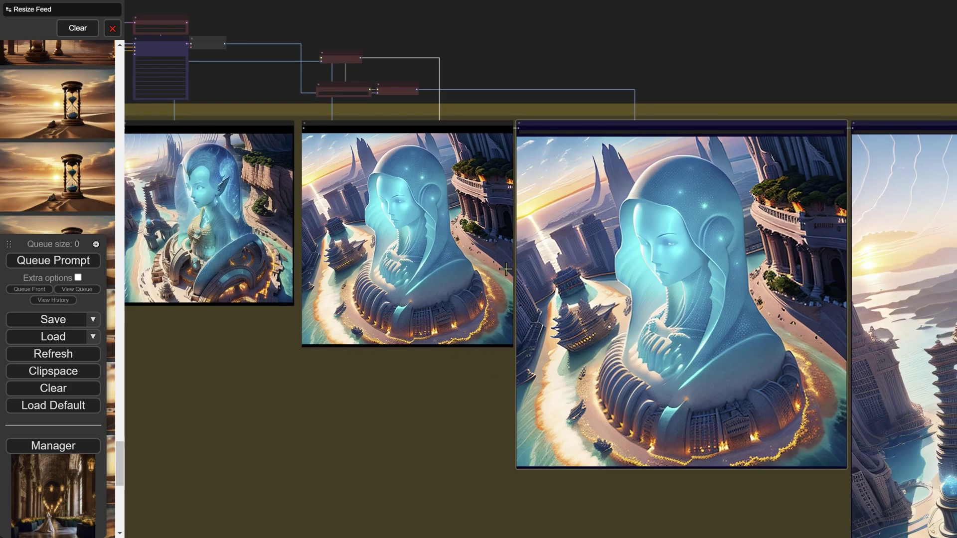
scroll(423, 229, "up", 2)
left_click_drag(548, 48, 652, 60)
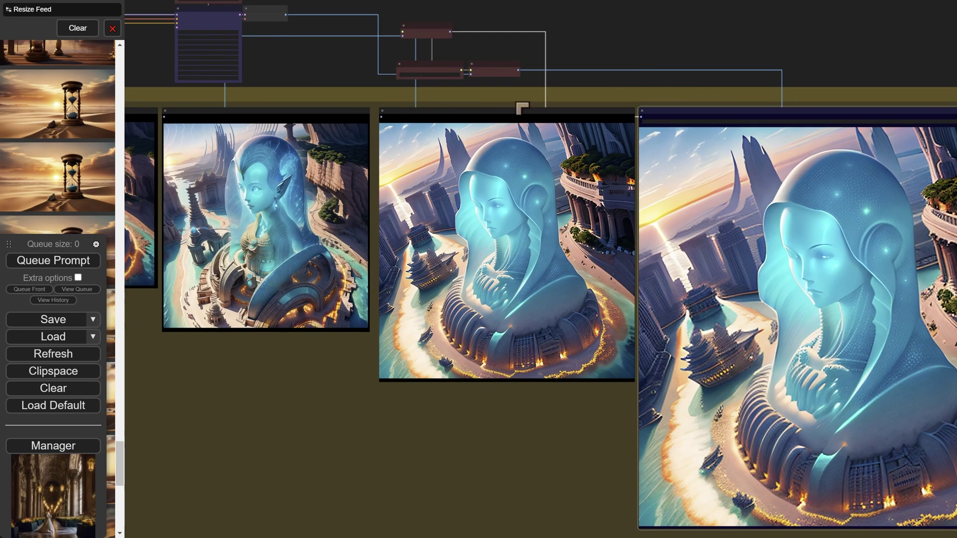
scroll(434, 170, "up", 2)
scroll(455, 192, "down", 1)
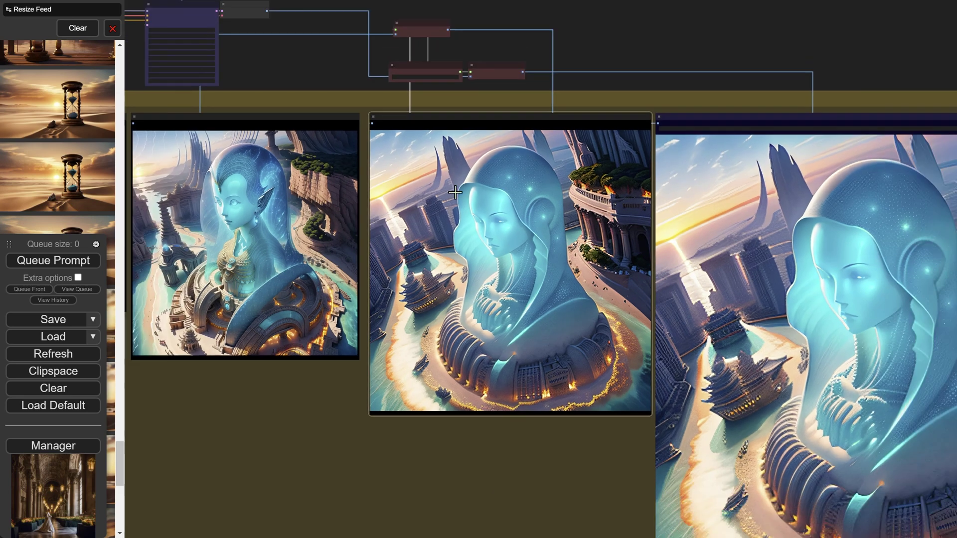
left_click_drag(883, 32, 517, 7)
left_click_drag(594, 47, 644, 17)
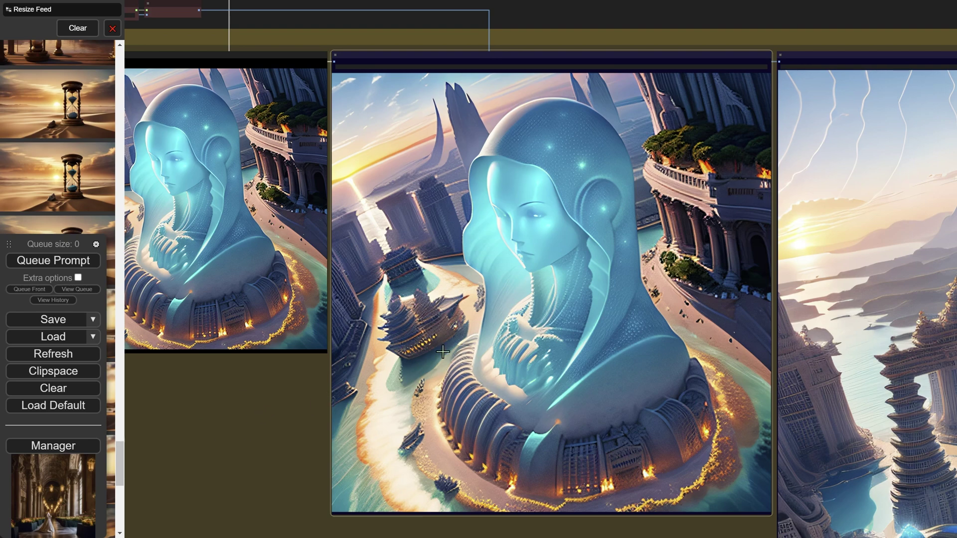
scroll(528, 388, "down", 2)
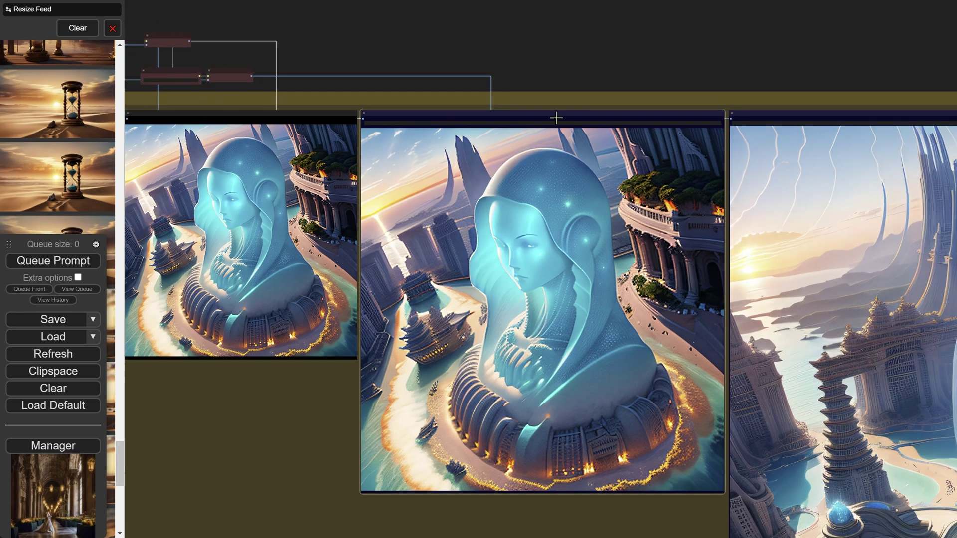
- Return to the workflow start, then inspect the KSampler and Upscale Latent By nodes
left_click_drag(569, 50, 758, 53)
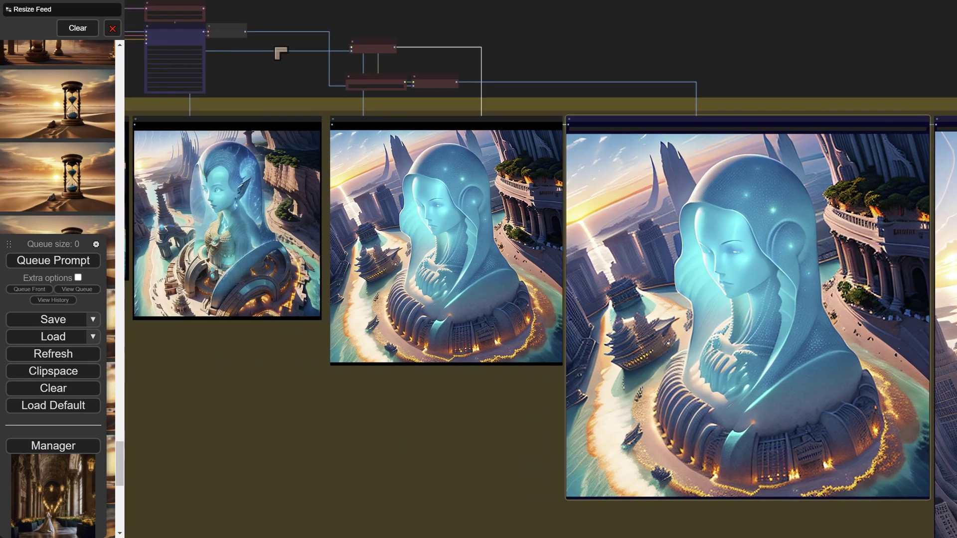
left_click_drag(250, 79, 536, 155)
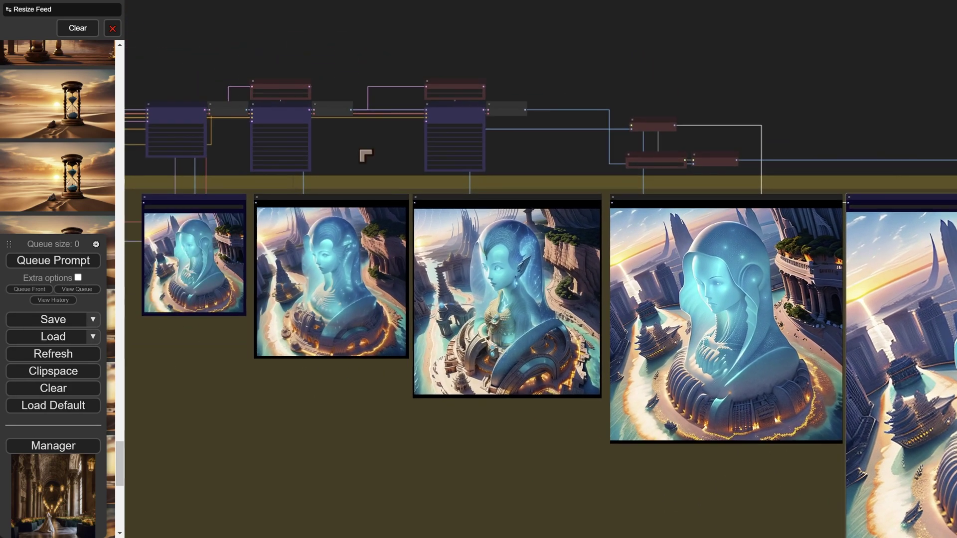
left_click_drag(364, 155, 688, 198)
scroll(533, 193, "up", 10)
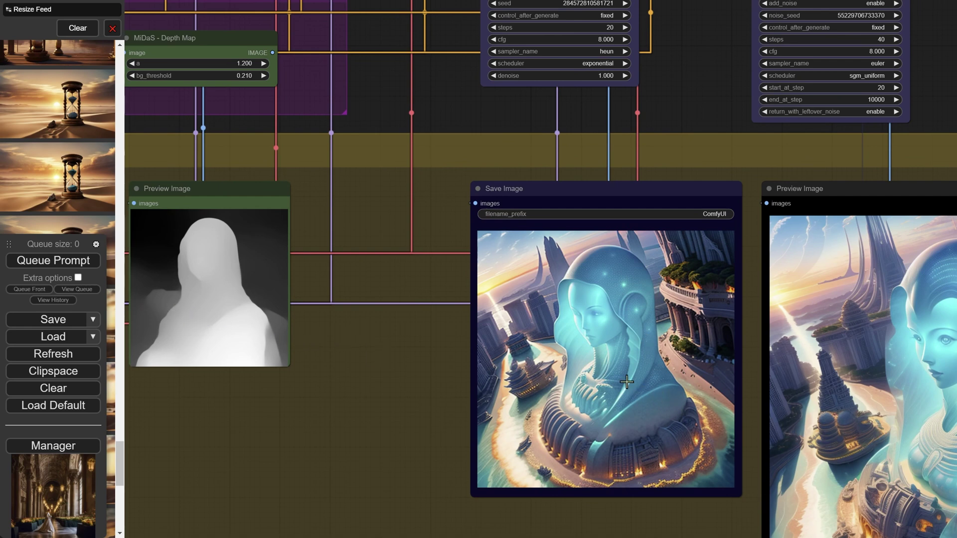
scroll(626, 381, "down", 3)
left_click_drag(674, 171, 608, 187)
scroll(562, 154, "up", 3)
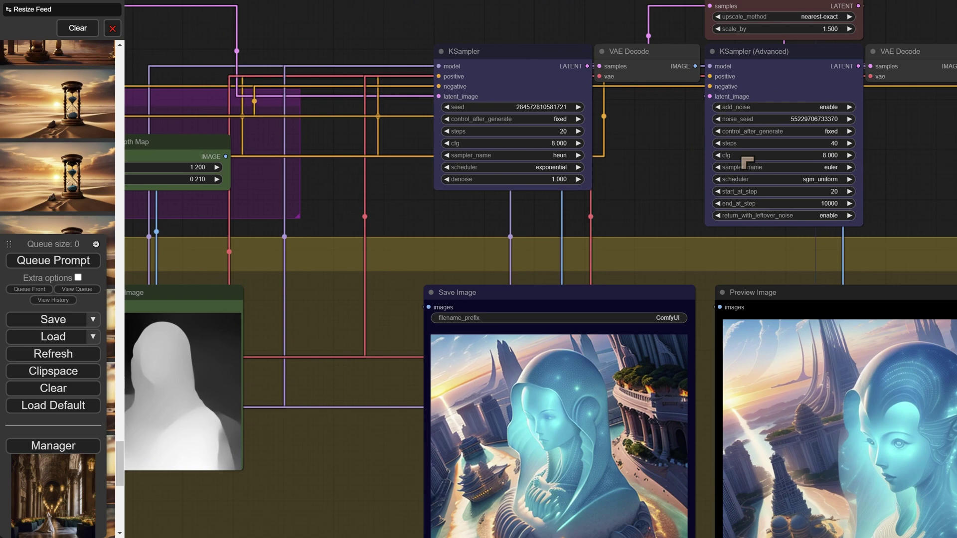
scroll(584, 281, "down", 2)
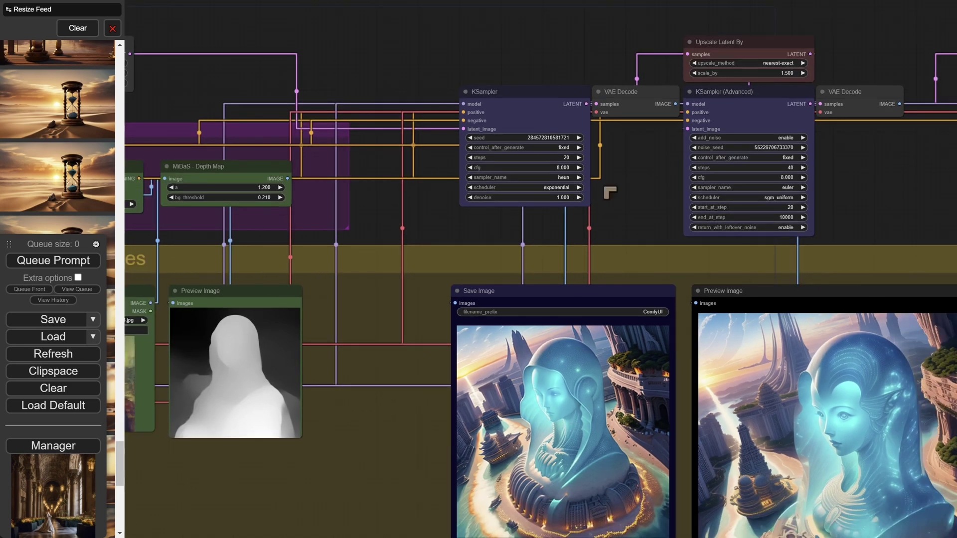
left_click_drag(627, 215, 610, 178)
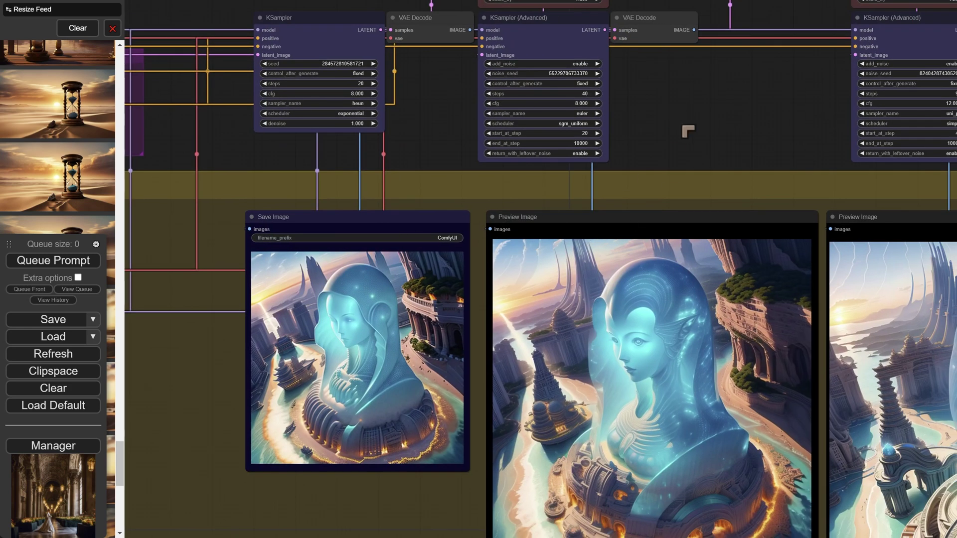
left_click_drag(688, 131, 618, 221)
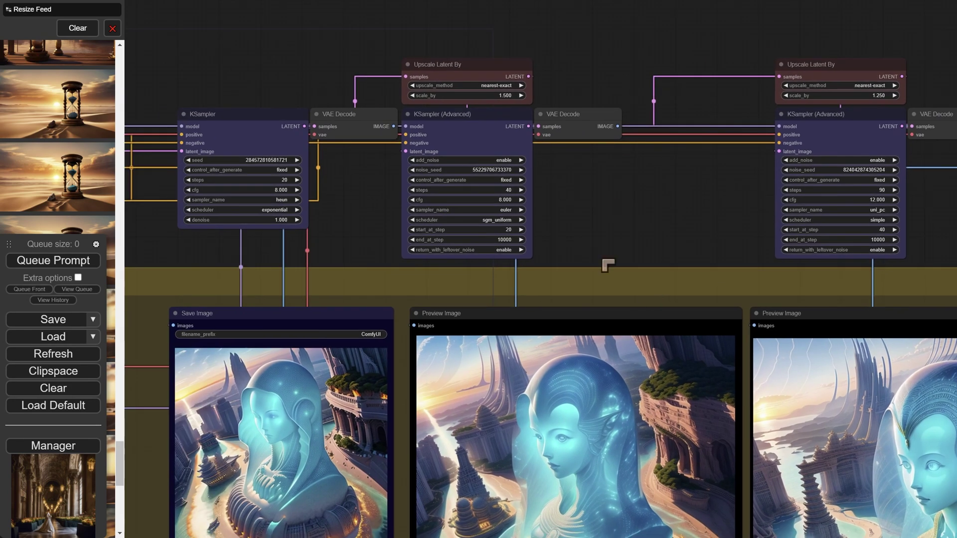
scroll(453, 171, "up", 2)
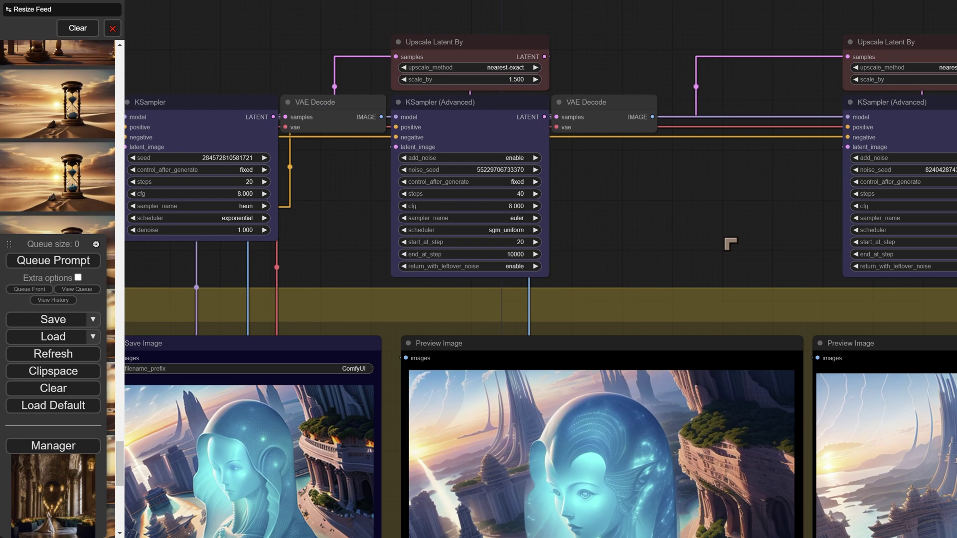
left_click_drag(716, 244, 286, 254)
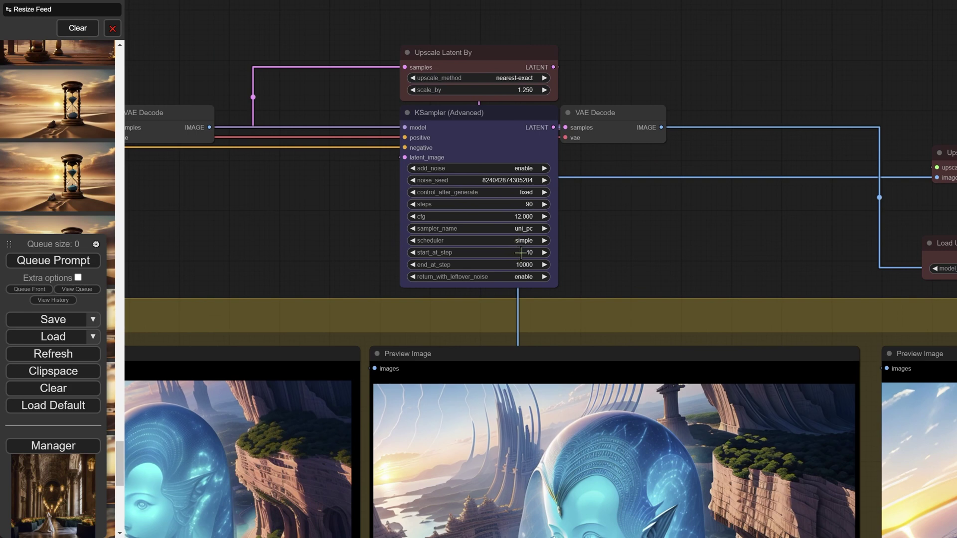
- Check the previews below the samplers and the first KSampler and Save Image nodes
scroll(618, 273, "down", 2)
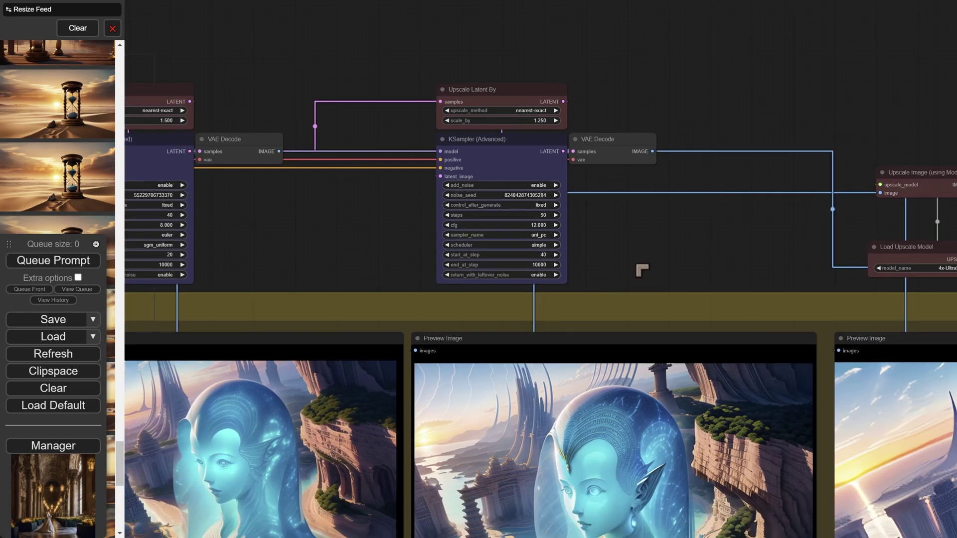
left_click_drag(637, 264, 641, 56)
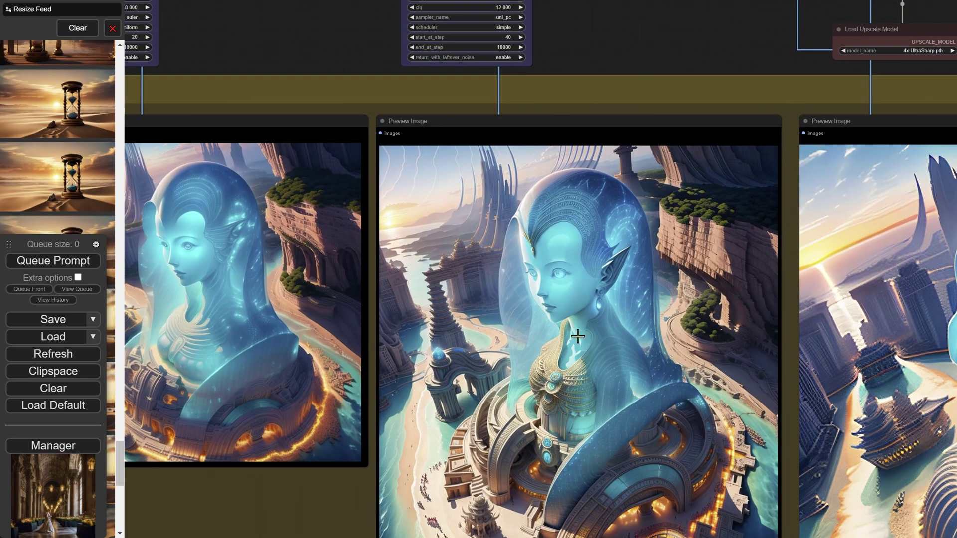
scroll(578, 336, "down", 1)
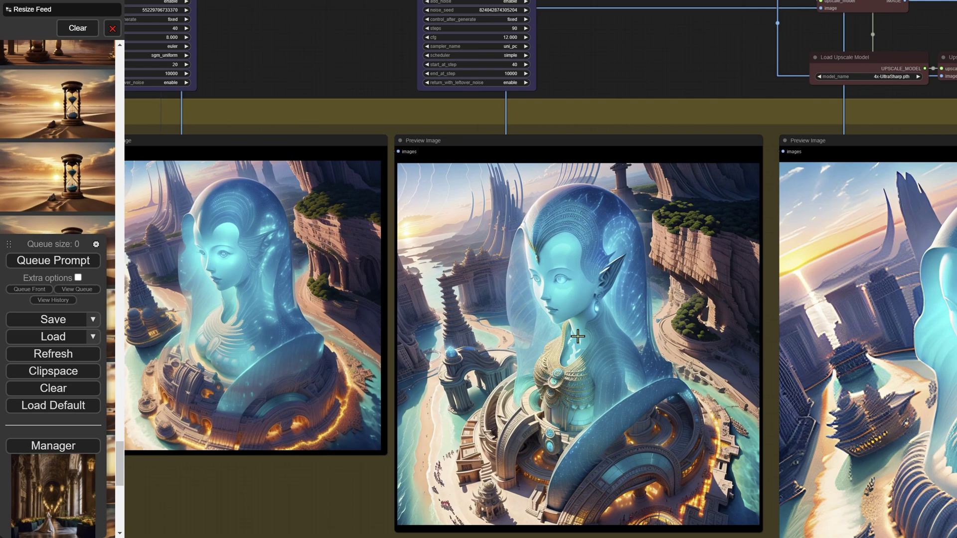
scroll(577, 336, "up", 2)
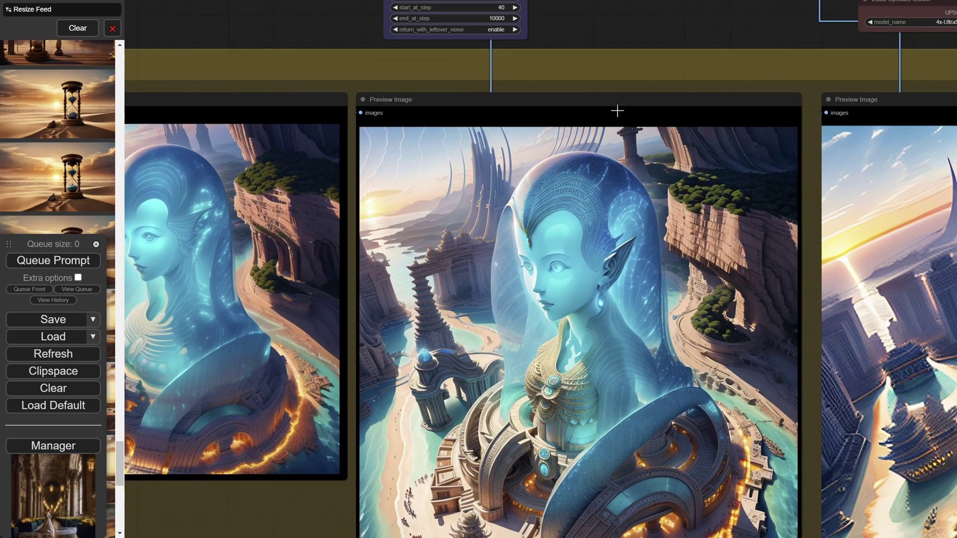
left_click_drag(637, 29, 641, 303)
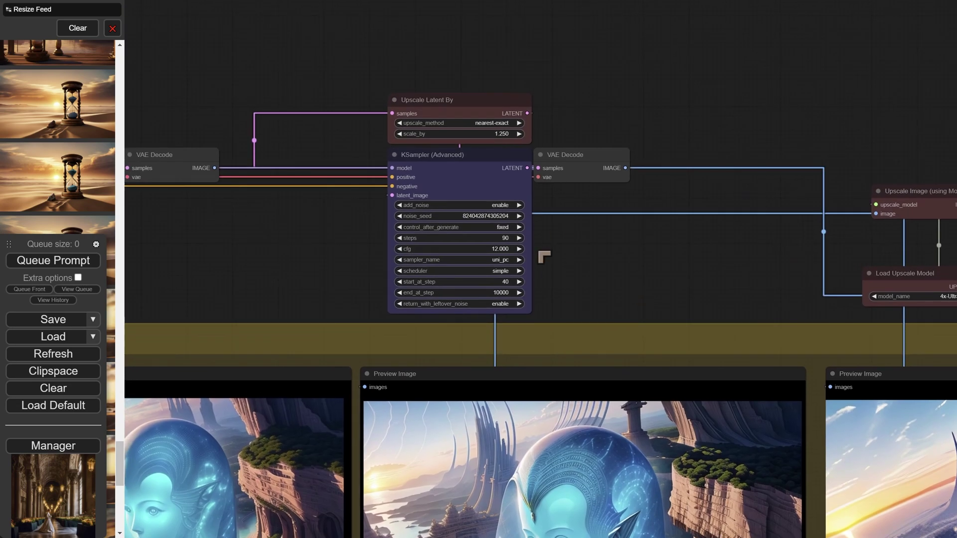
left_click_drag(271, 279, 556, 145)
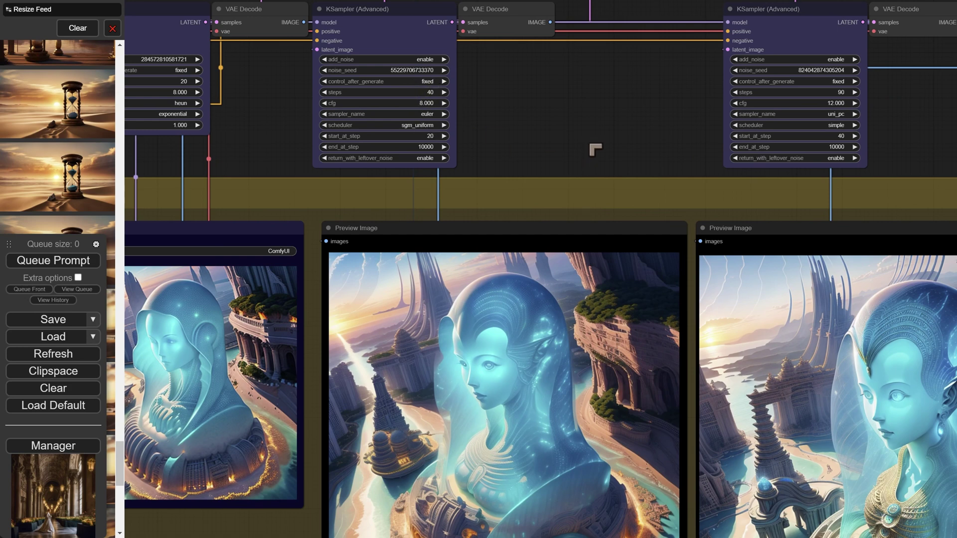
left_click_drag(597, 150, 716, 179)
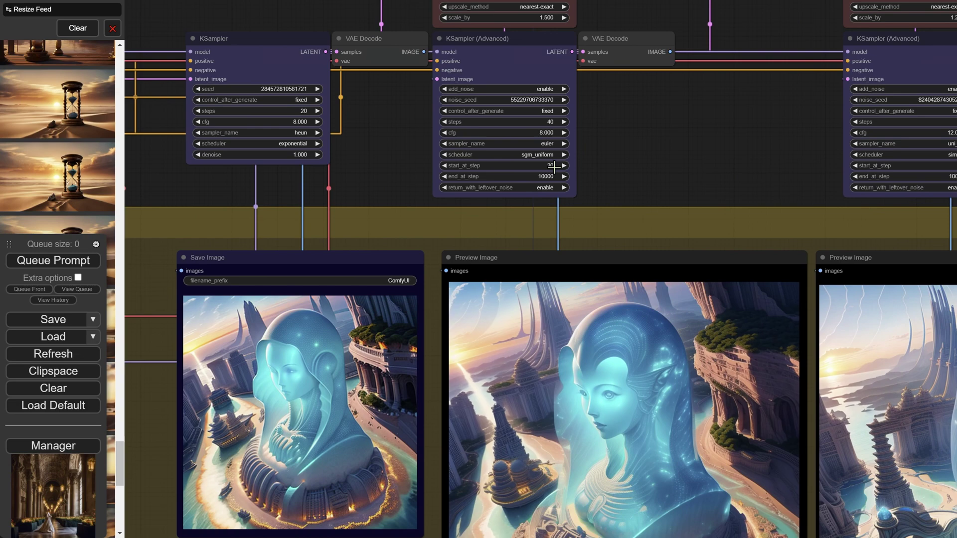
scroll(757, 179, "right", 10)
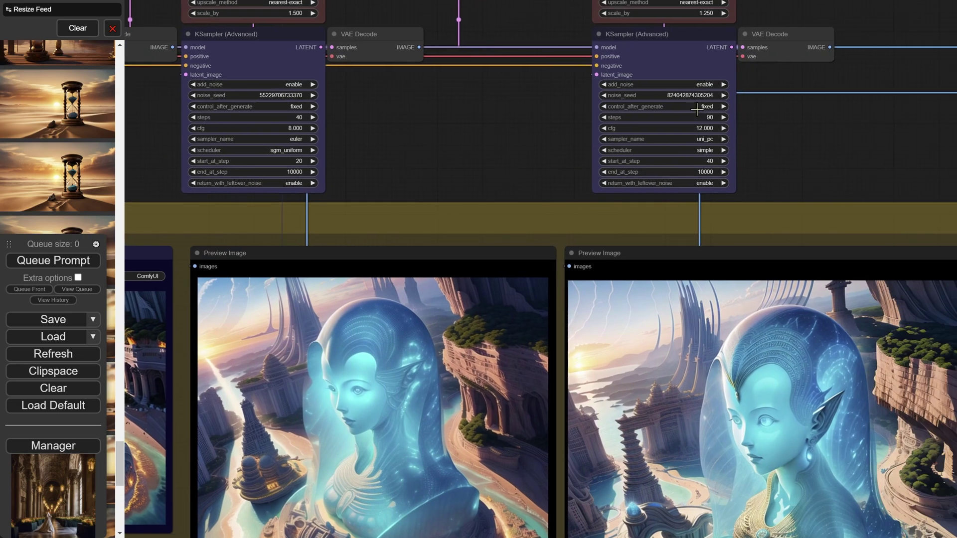
scroll(424, 154, "down", 2)
scroll(423, 154, "right", 4)
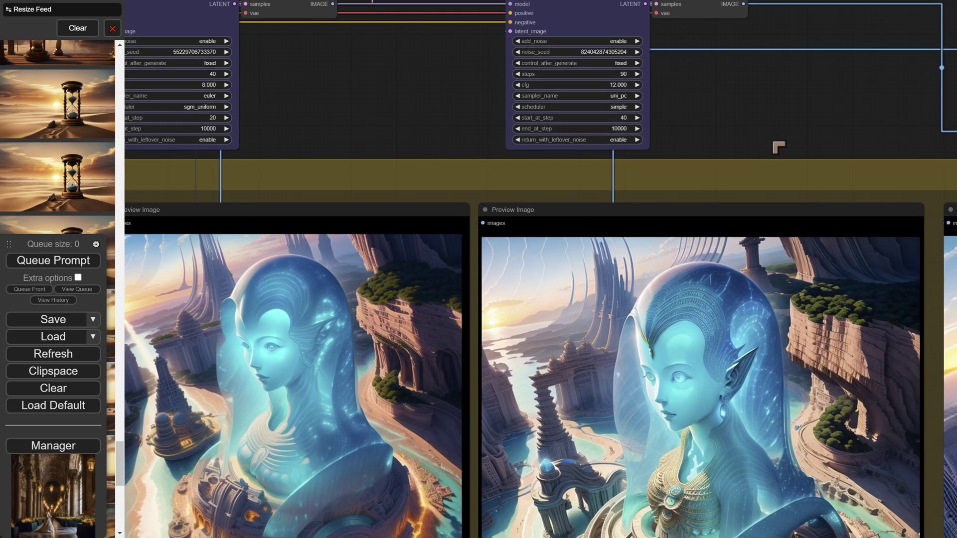
left_click_drag(779, 148, 689, 12)
scroll(580, 302, "up", 5)
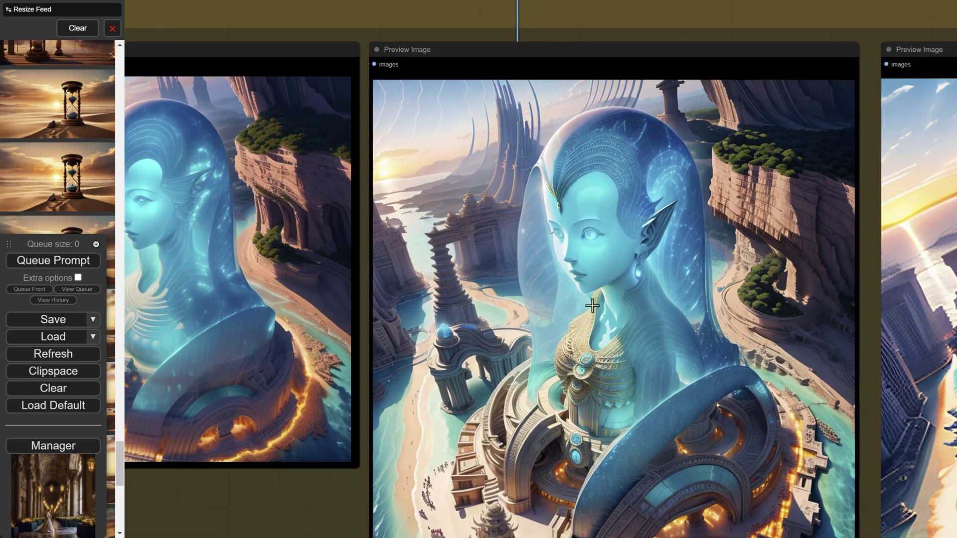
scroll(618, 298, "down", 1)
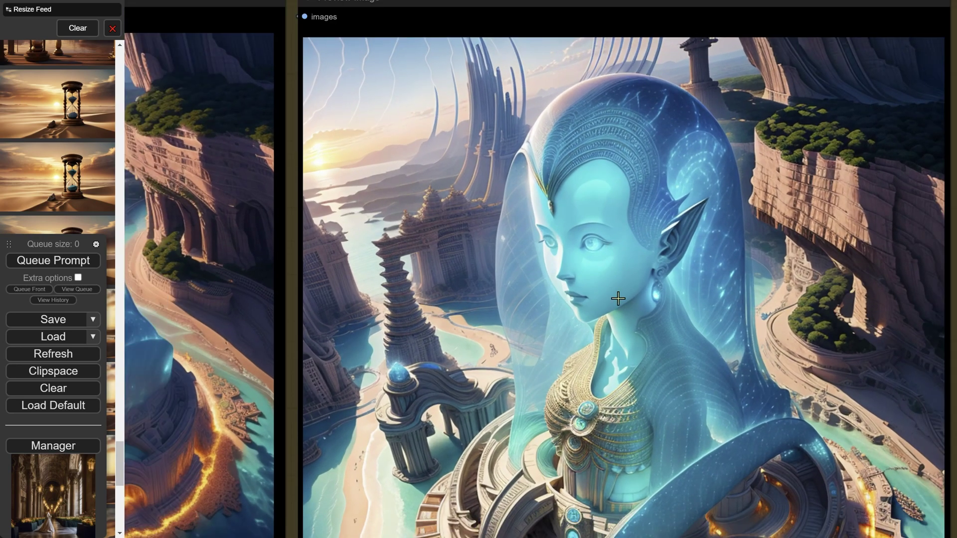
scroll(617, 298, "down", 9)
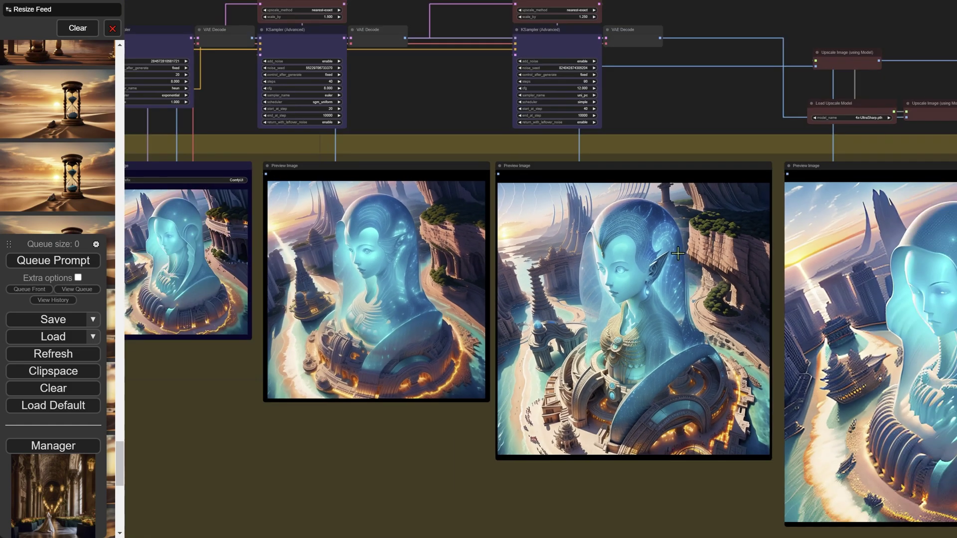
scroll(620, 101, "up", 9)
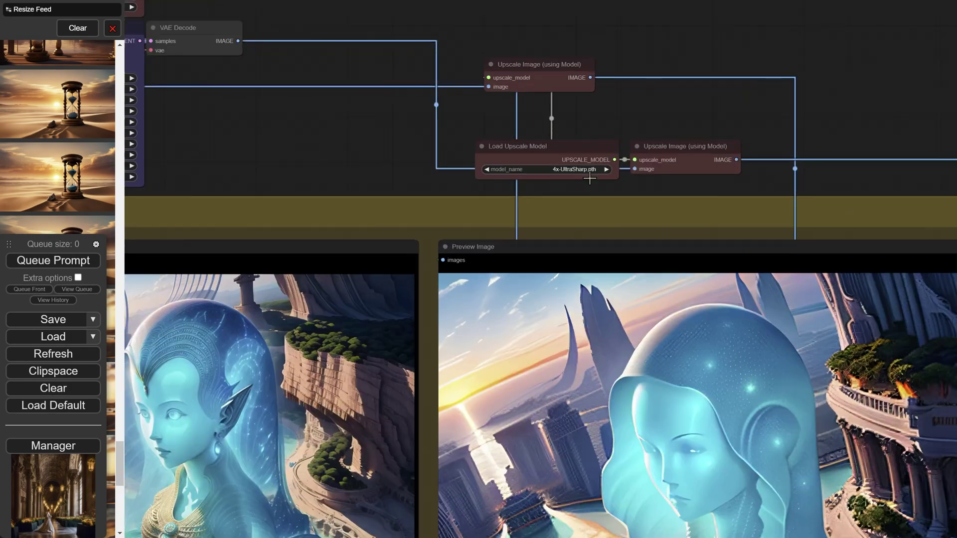
scroll(583, 171, "up", 1)
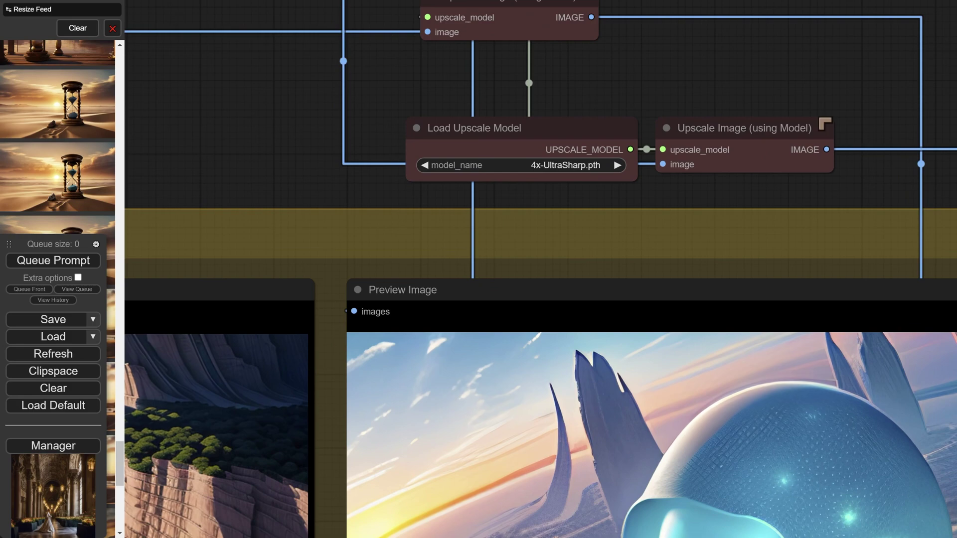
- Follow the Save Image output across to the large statue images and inspect them
left_click_drag(875, 90, 324, 85)
scroll(765, 145, "down", 4)
left_click_drag(764, 162, 361, 75)
scroll(465, 124, "down", 3)
left_click_drag(700, 63, 94, 2)
scroll(565, 35, "down", 3)
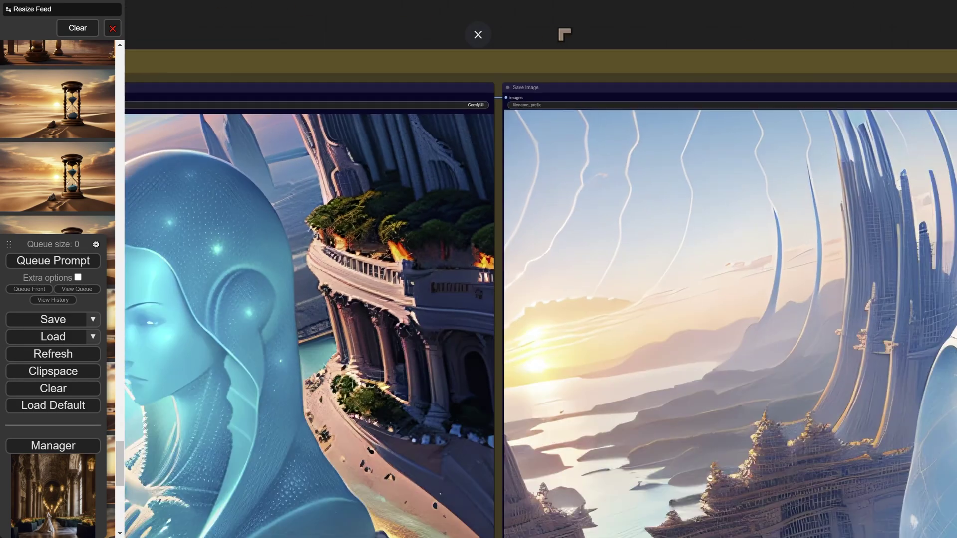
left_click_drag(682, 37, 384, 7)
scroll(578, 175, "down", 3)
scroll(593, 257, "down", 2)
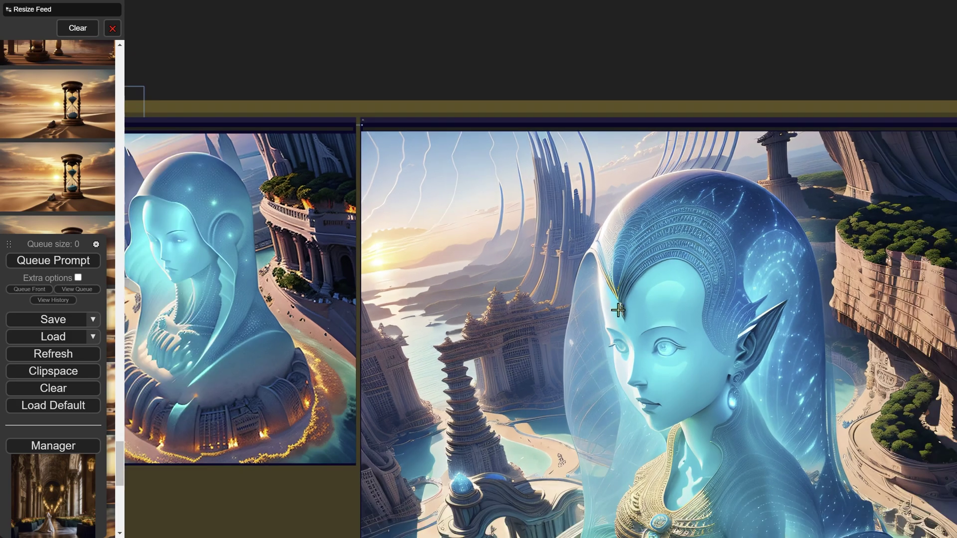
scroll(630, 386, "down", 3)
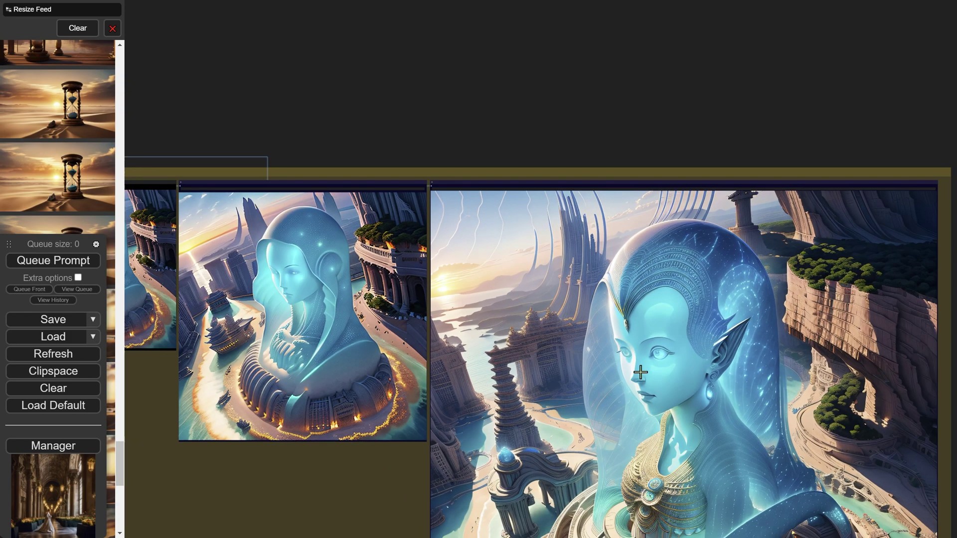
left_click_drag(346, 507, 211, 324)
scroll(768, 228, "up", 2)
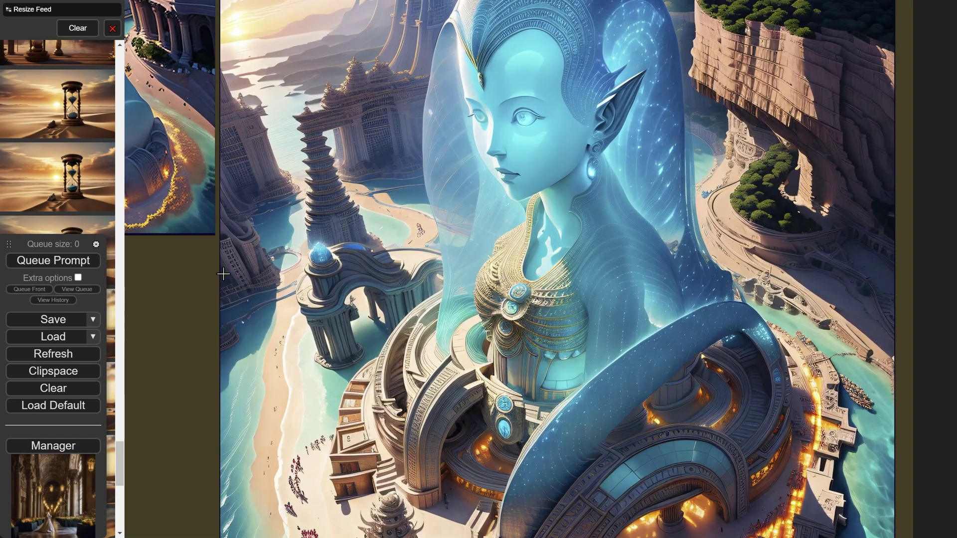
left_click_drag(188, 279, 299, 490)
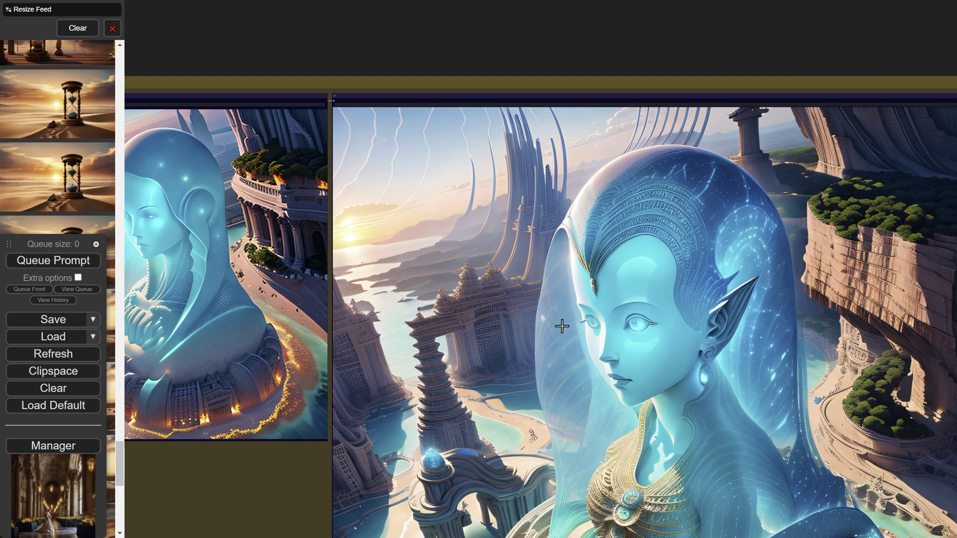
scroll(516, 349, "up", 1)
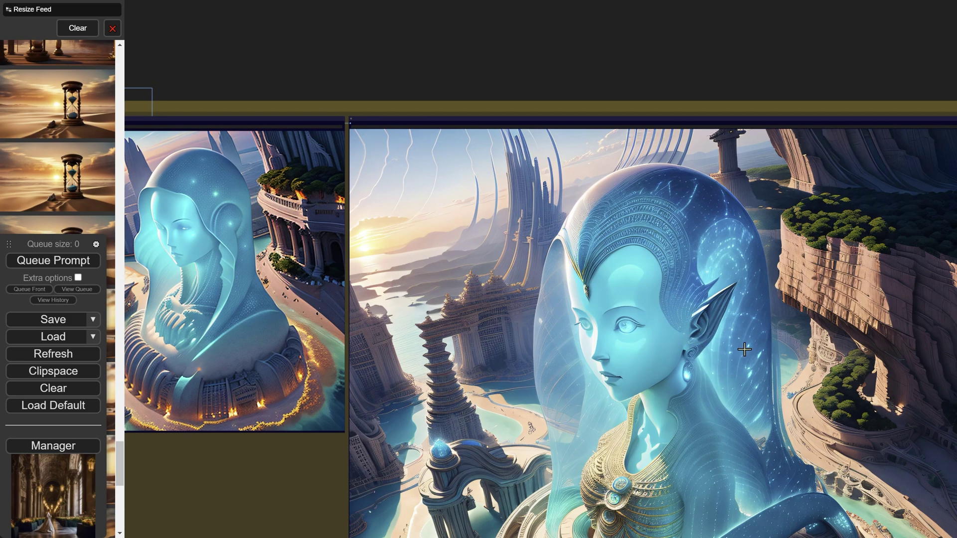
scroll(704, 363, "down", 2)
- Revisit the earlier statue images and the upscale nodes beside them
left_click_drag(443, 76, 791, 88)
scroll(538, 94, "up", 4)
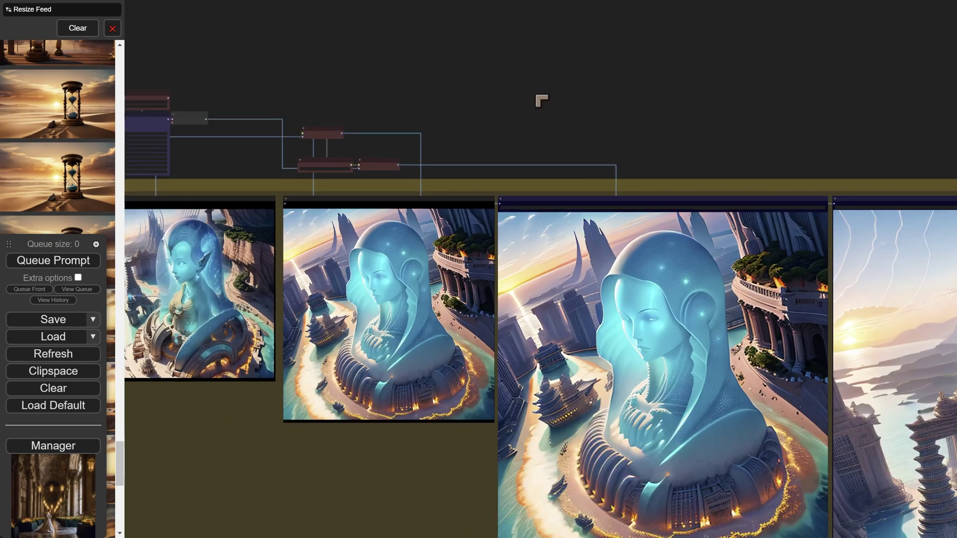
left_click_drag(551, 87, 409, 109)
scroll(622, 115, "up", 2)
scroll(409, 110, "down", 4)
left_click_drag(667, 120, 467, 76)
scroll(573, 128, "up", 5)
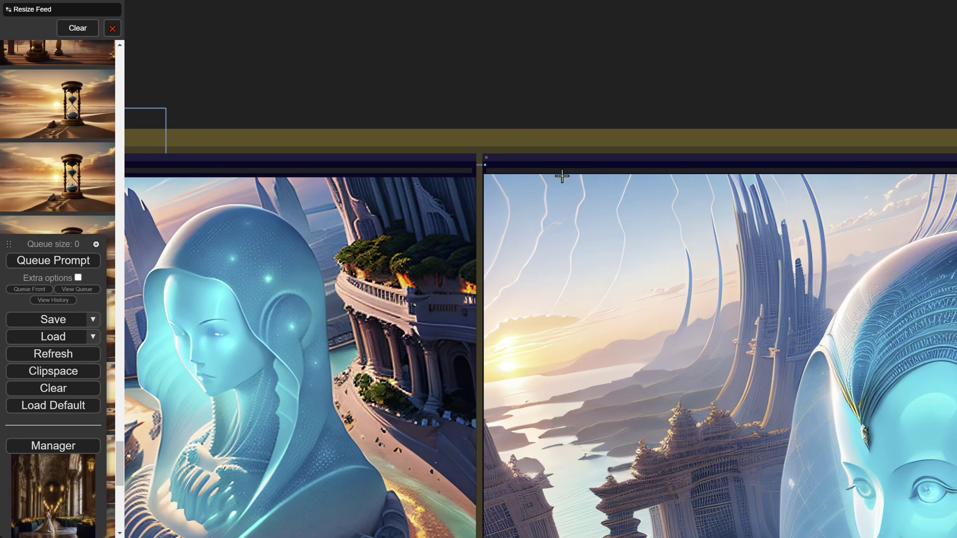
scroll(507, 177, "up", 1)
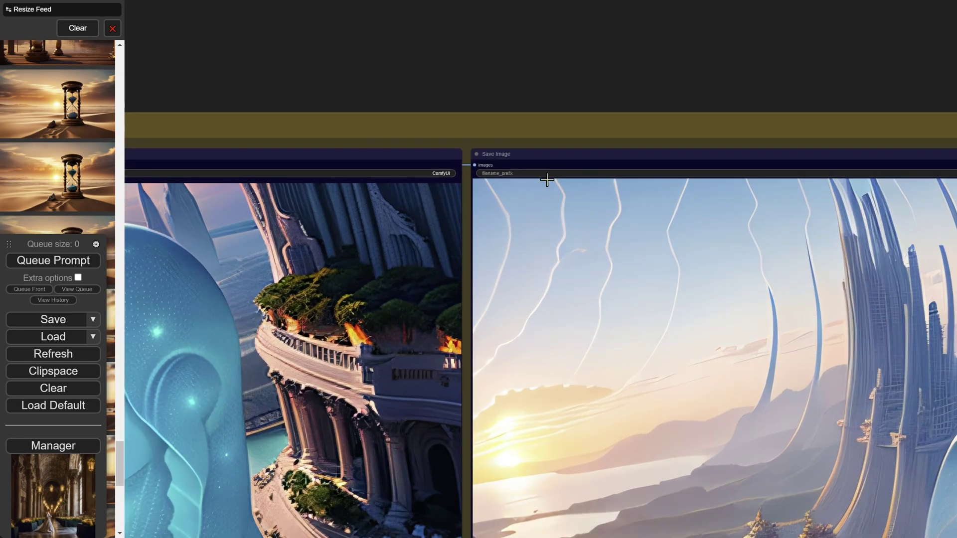
left_click_drag(299, 53, 803, 74)
left_click_drag(403, 101, 683, 107)
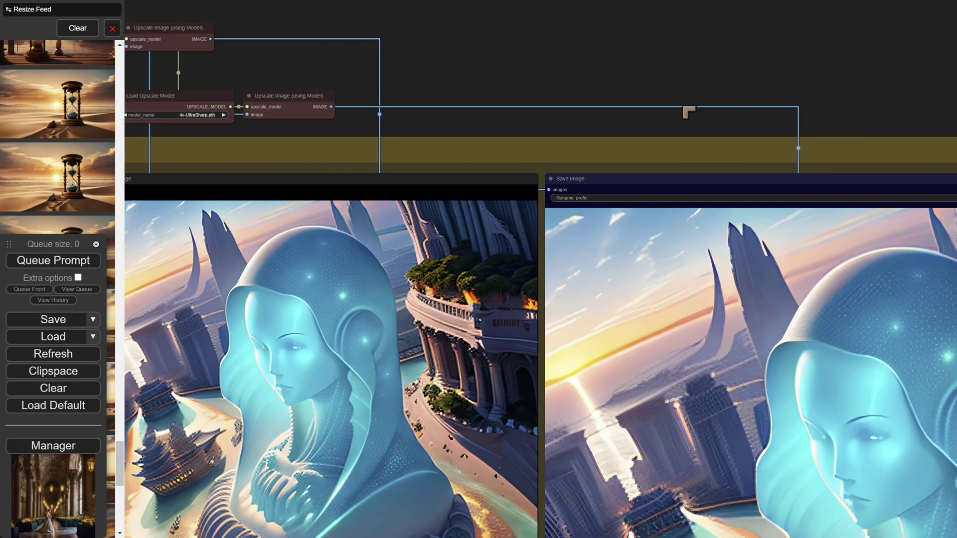
- Trace Save Image's input and confirm one Load Upscale Model feeds both Upscale Image nodes
left_click(608, 178)
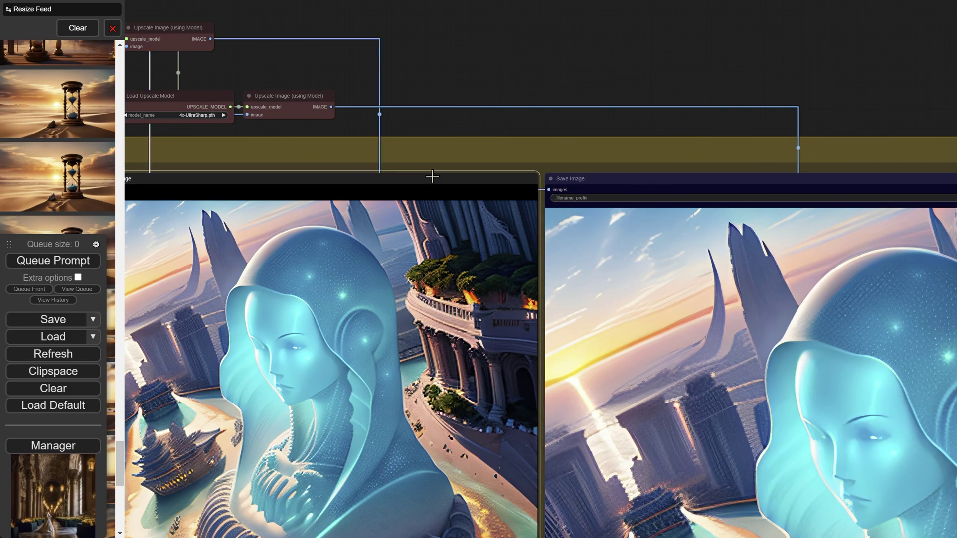
left_click_drag(457, 92, 766, 108)
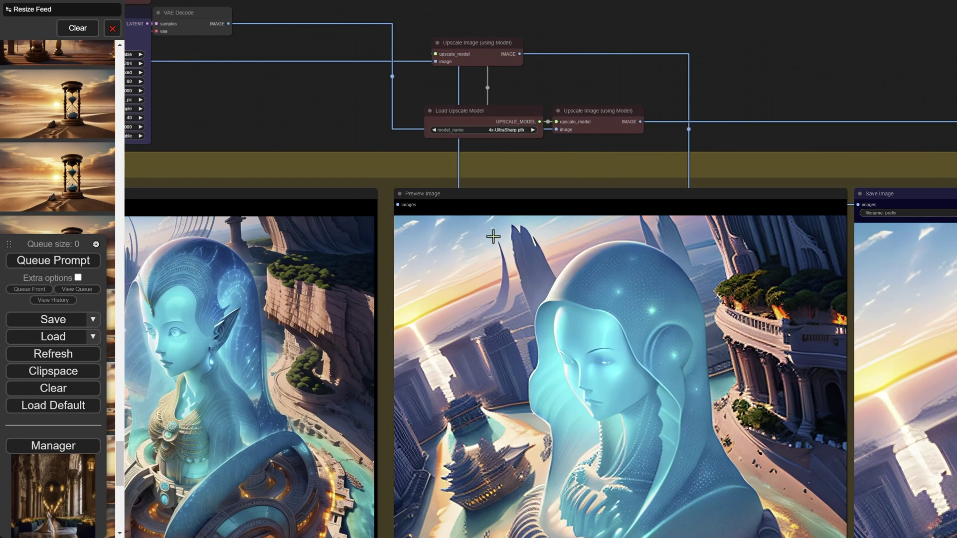
scroll(678, 194, "up", 8)
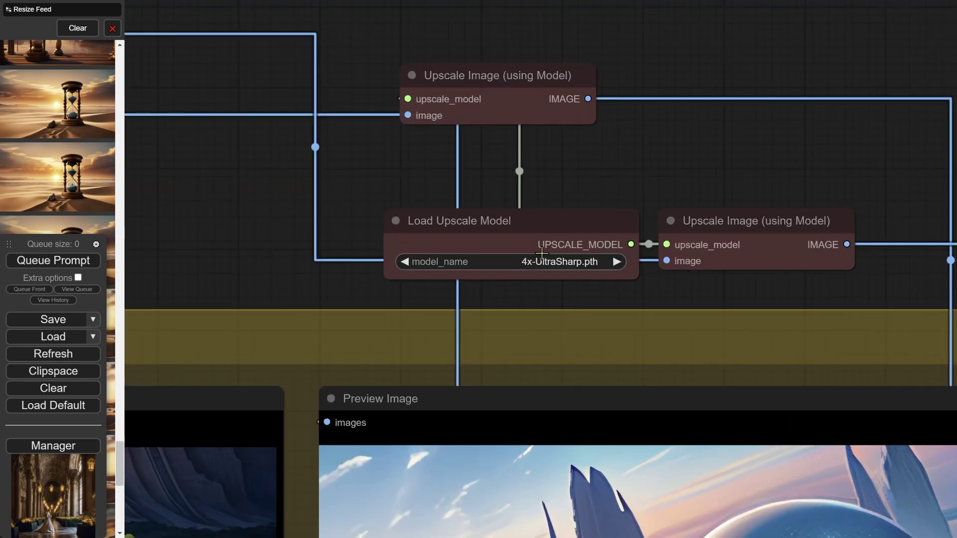
left_click(540, 241)
left_click(742, 229)
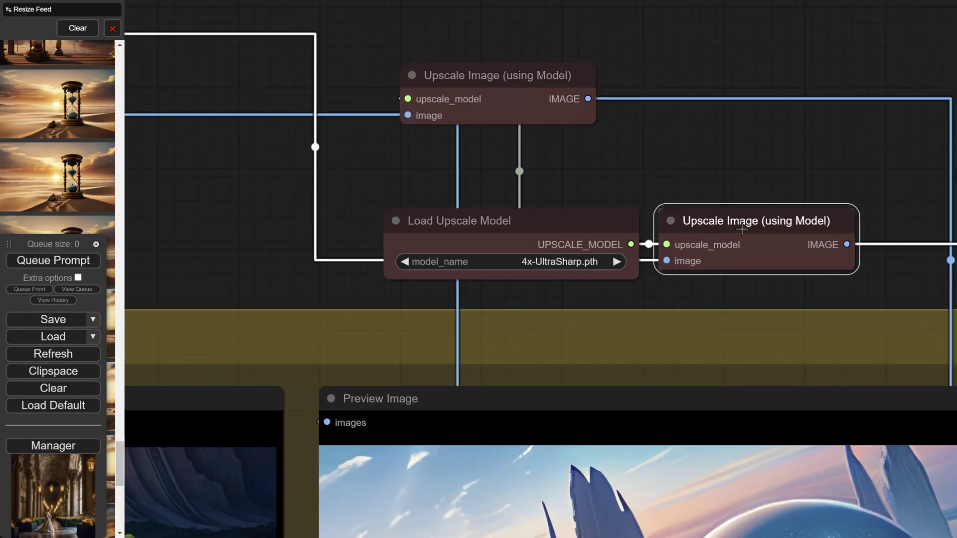
left_click(523, 236)
left_click(686, 230)
left_click(584, 233)
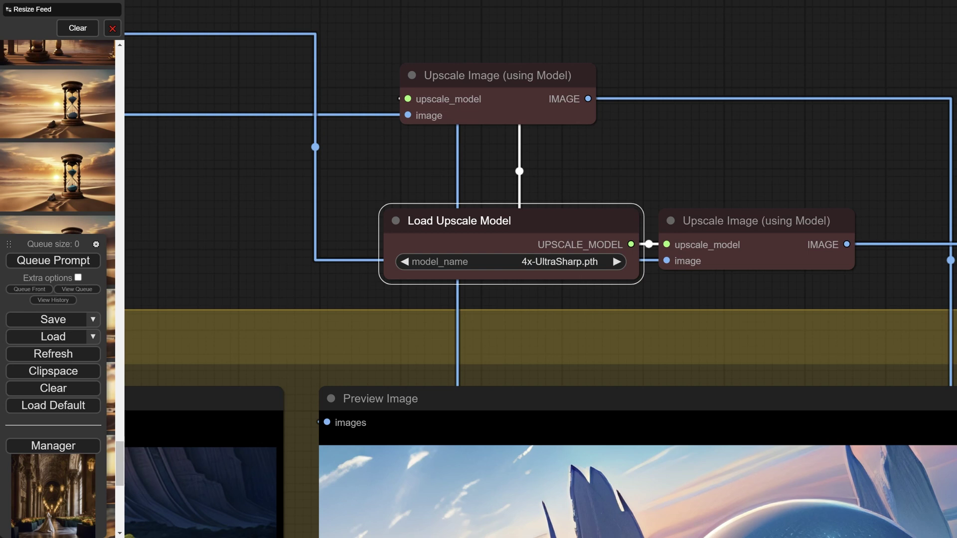
- Confirm 4x-UltraSharp.pth sits in ComfyUI's models\upscale_models folder, then close File Explorer
key("alt+Tab")
key("F2")
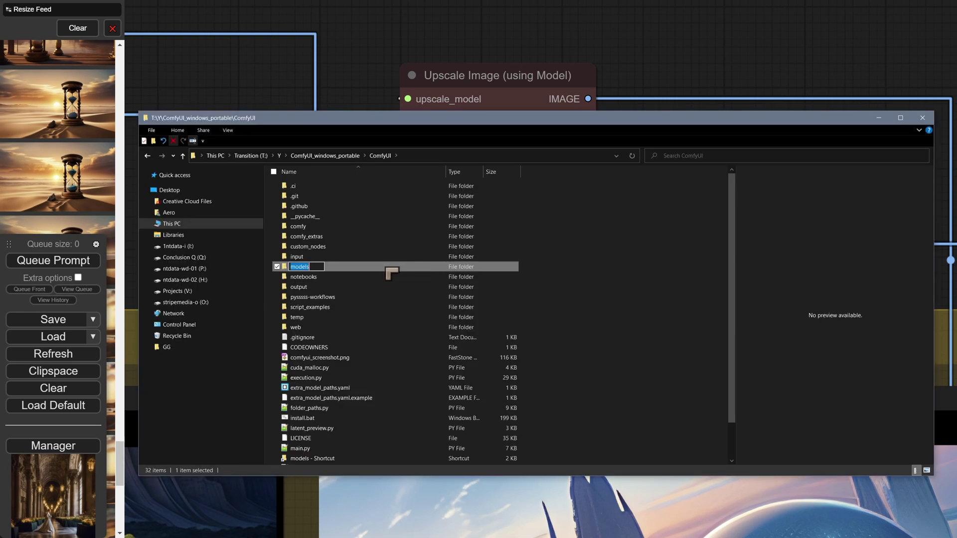
double_click(383, 269)
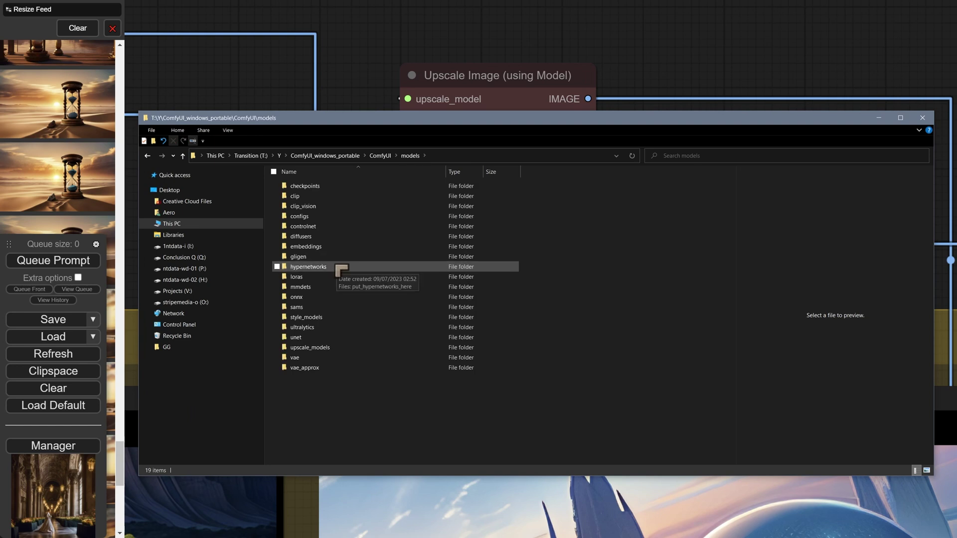
double_click(334, 350)
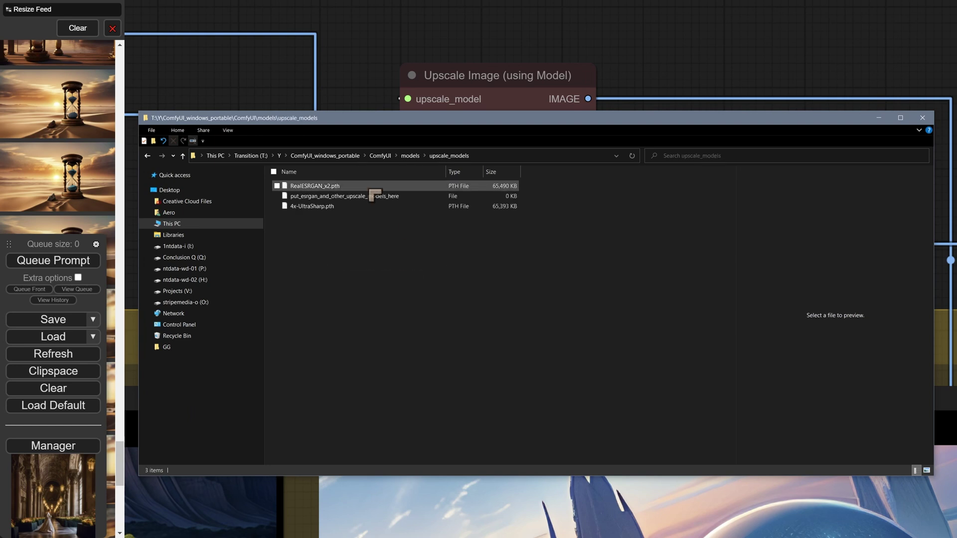
left_click(321, 206)
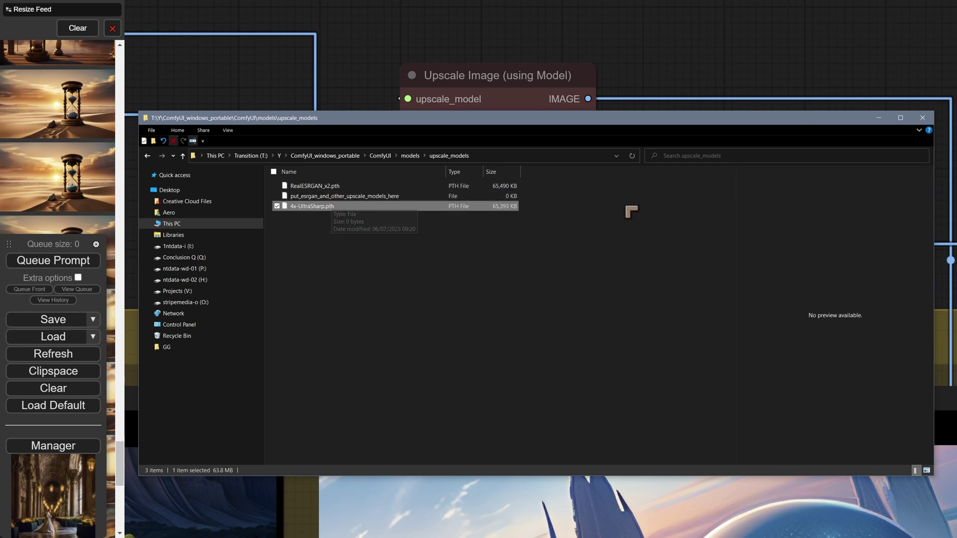
left_click(878, 118)
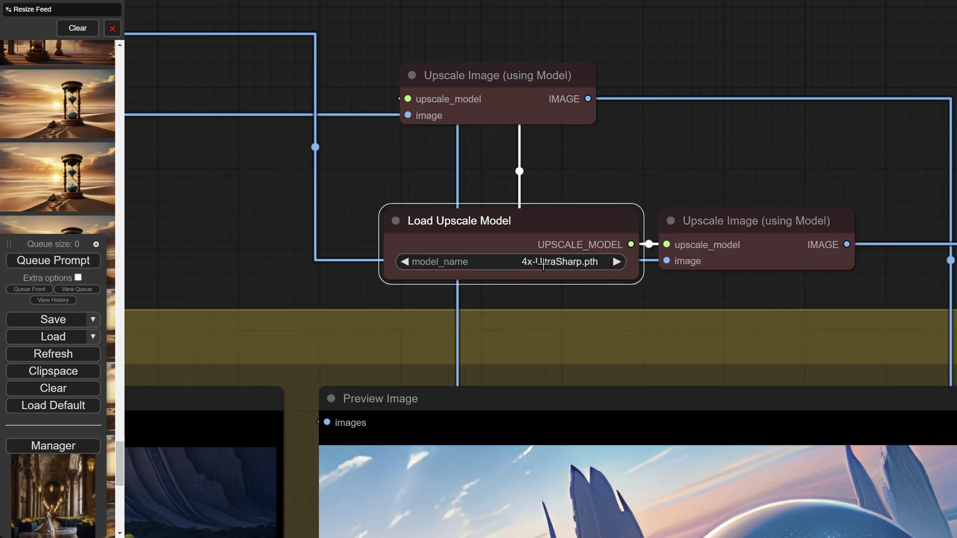
scroll(543, 265, "down", 10)
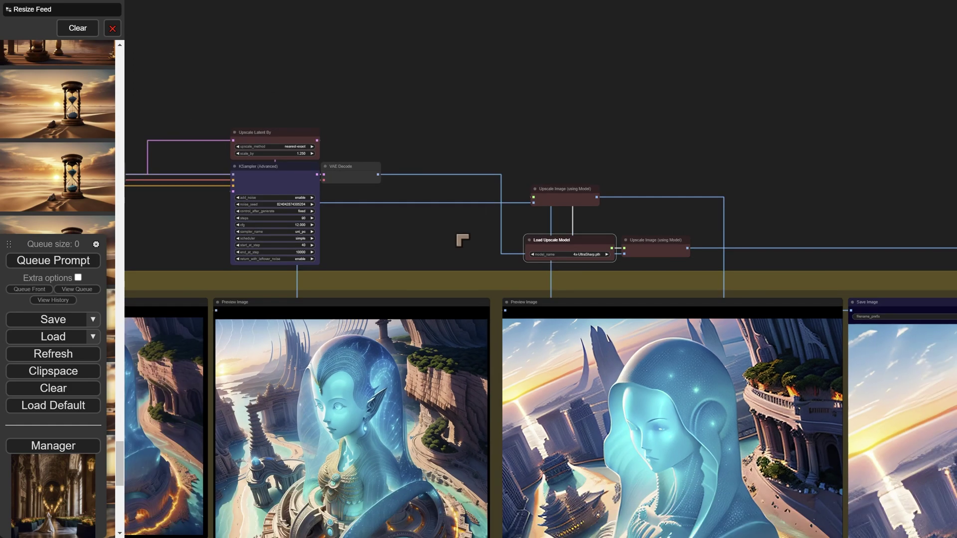
left_click_drag(451, 240, 399, 192)
scroll(666, 178, "down", 2)
scroll(607, 171, "up", 2)
scroll(394, 170, "up", 2)
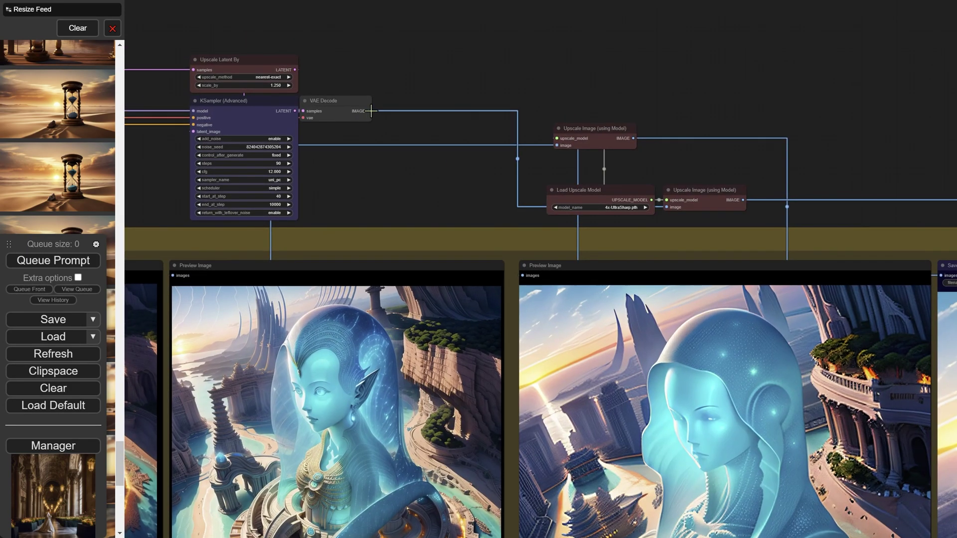
left_click(583, 199)
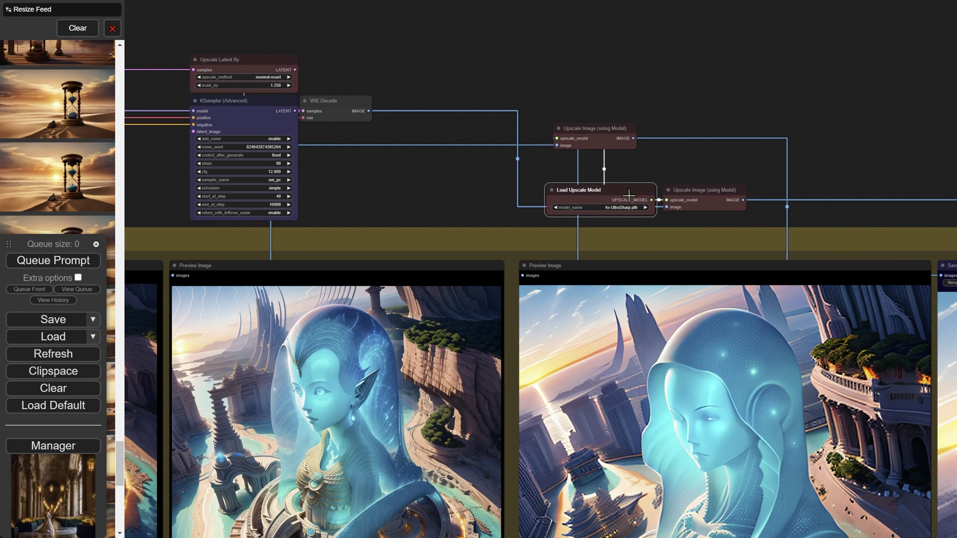
left_click(693, 196)
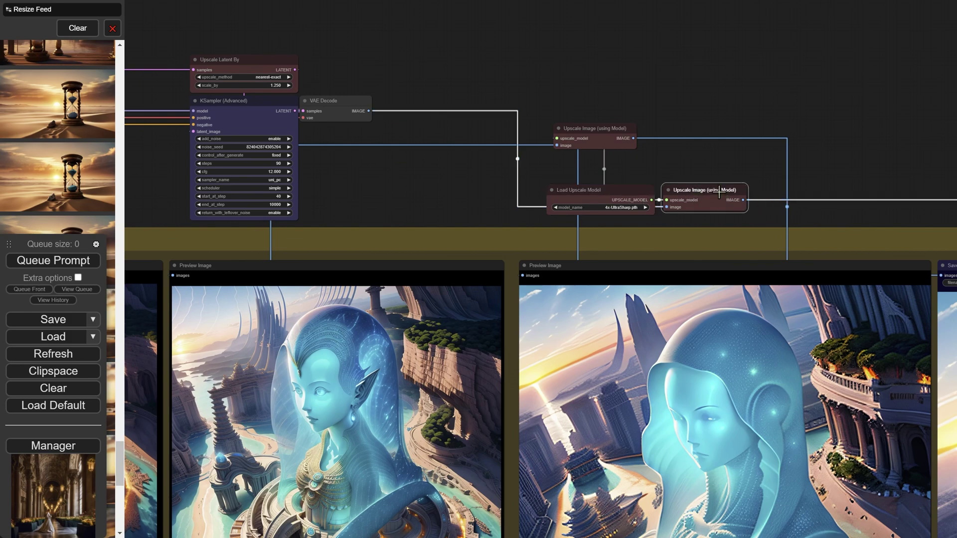
scroll(719, 193, "up", 5)
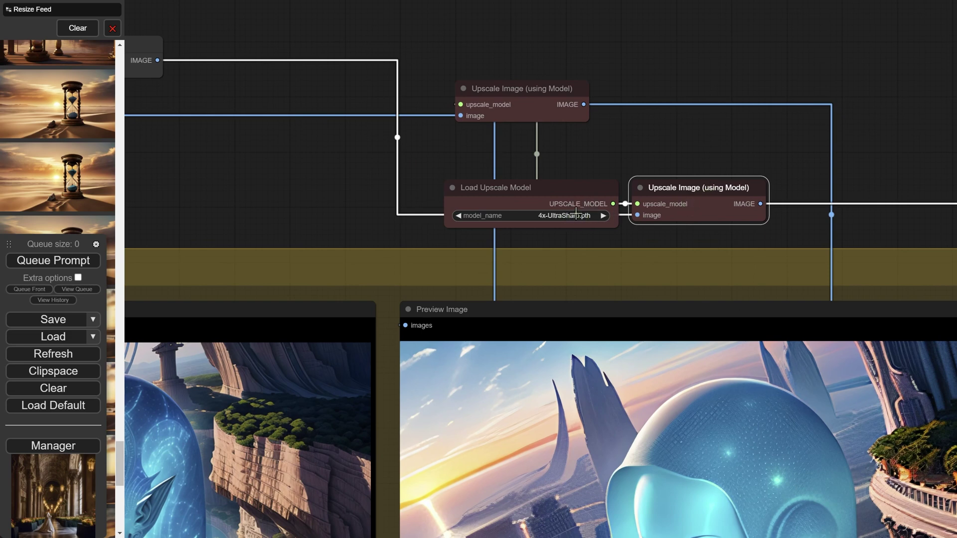
scroll(560, 164, "down", 5)
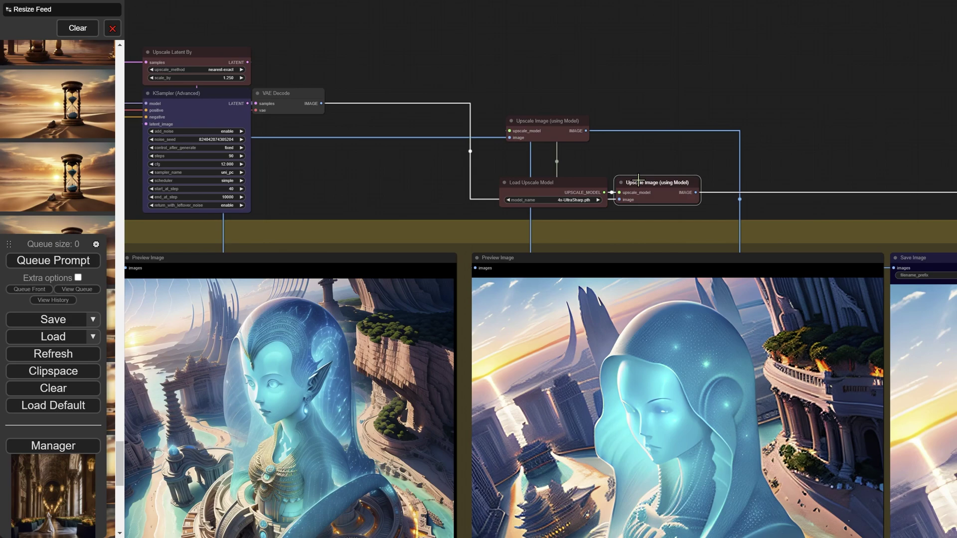
scroll(798, 149, "down", 5)
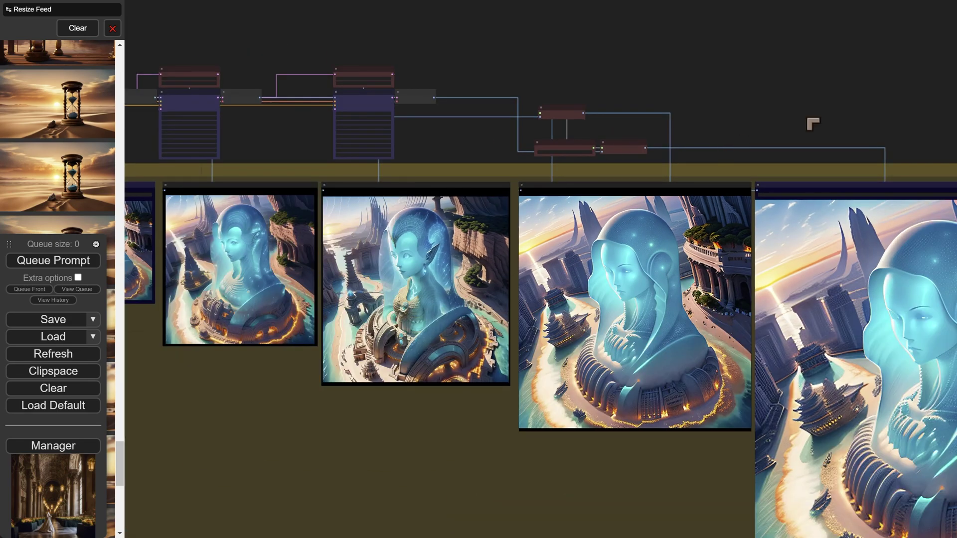
scroll(677, 88, "up", 2)
scroll(672, 85, "down", 3)
left_click_drag(764, 88, 552, 91)
scroll(588, 97, "down", 2)
scroll(528, 93, "down", 2)
left_click_drag(689, 91, 618, 102)
left_click_drag(465, 60, 690, 66)
scroll(593, 59, "up", 3)
scroll(448, 77, "up", 4)
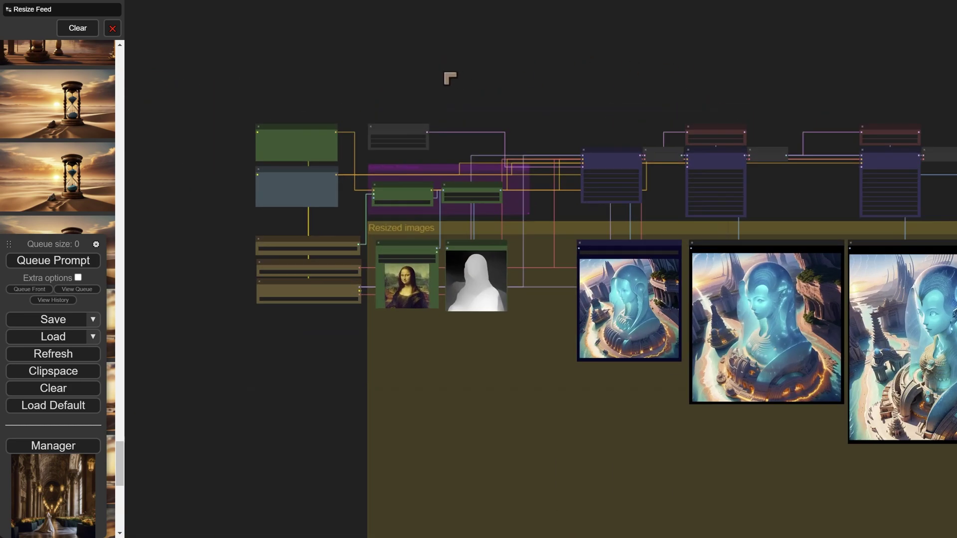
scroll(516, 96, "up", 3)
scroll(662, 74, "up", 3)
scroll(618, 108, "up", 1)
scroll(620, 109, "down", 1)
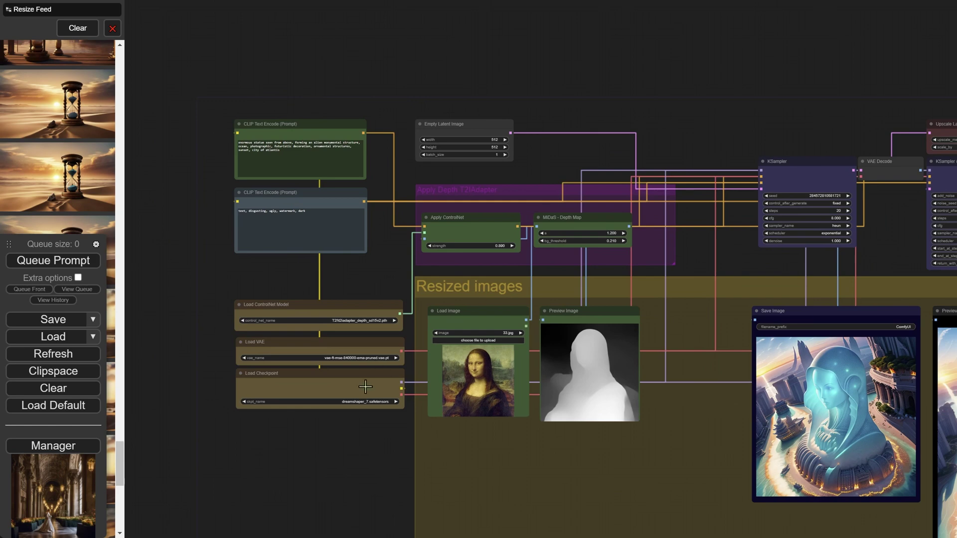
scroll(358, 399, "up", 1)
scroll(324, 478, "up", 1)
left_click_drag(324, 465, 417, 443)
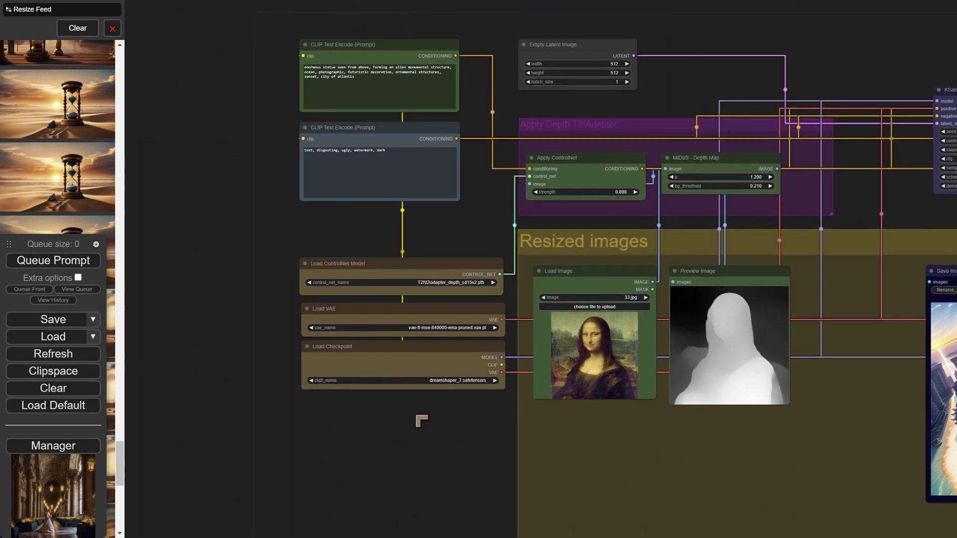
scroll(423, 413, "up", 2)
left_click(442, 369)
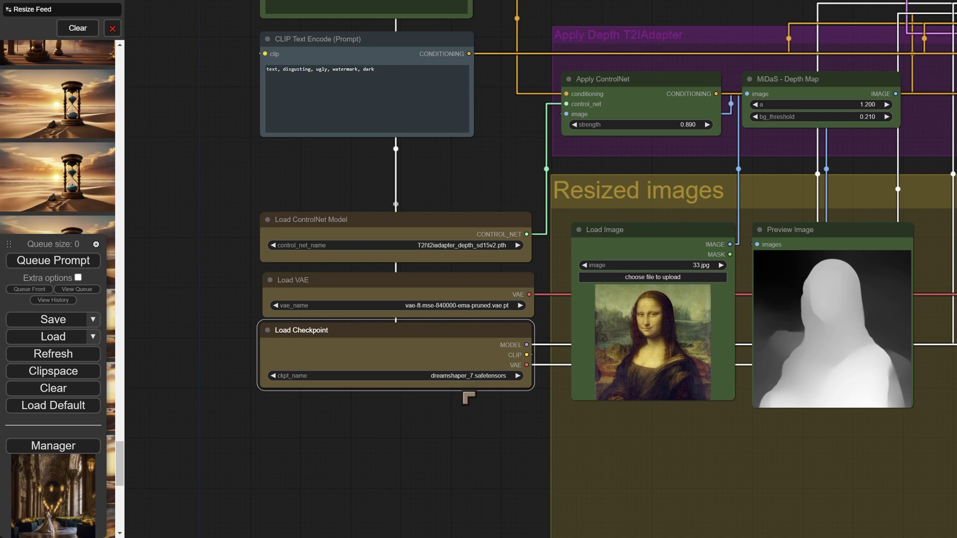
left_click_drag(465, 428, 453, 484)
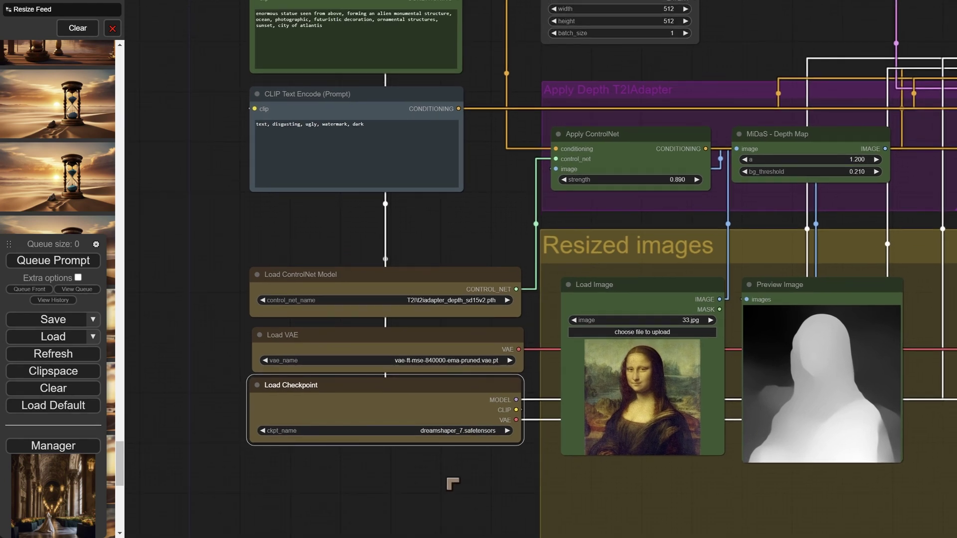
left_click_drag(487, 249, 400, 303)
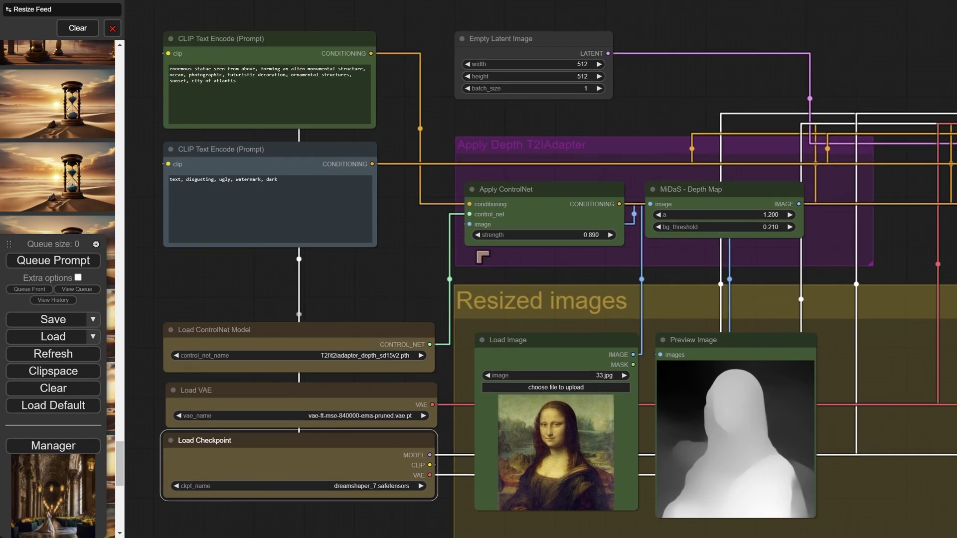
left_click(496, 195)
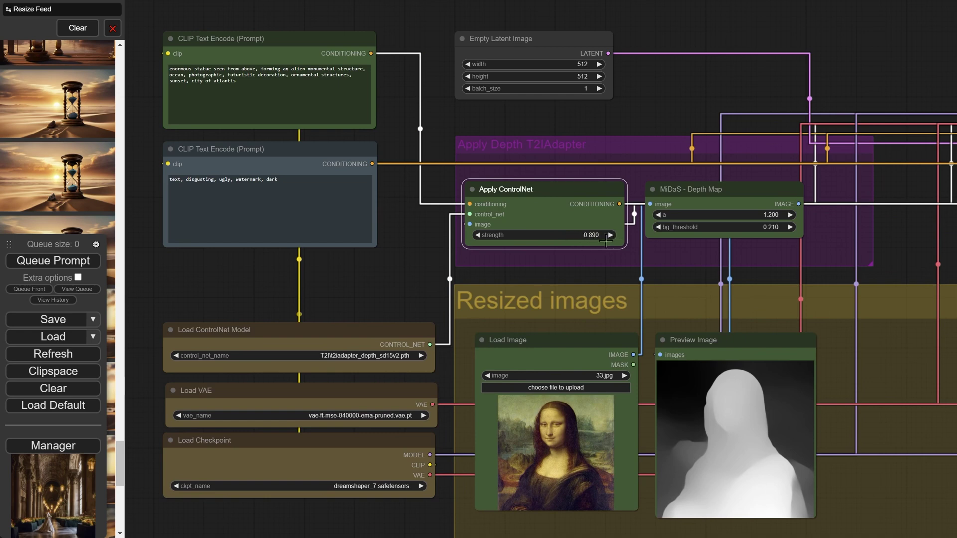
scroll(596, 257, "down", 6)
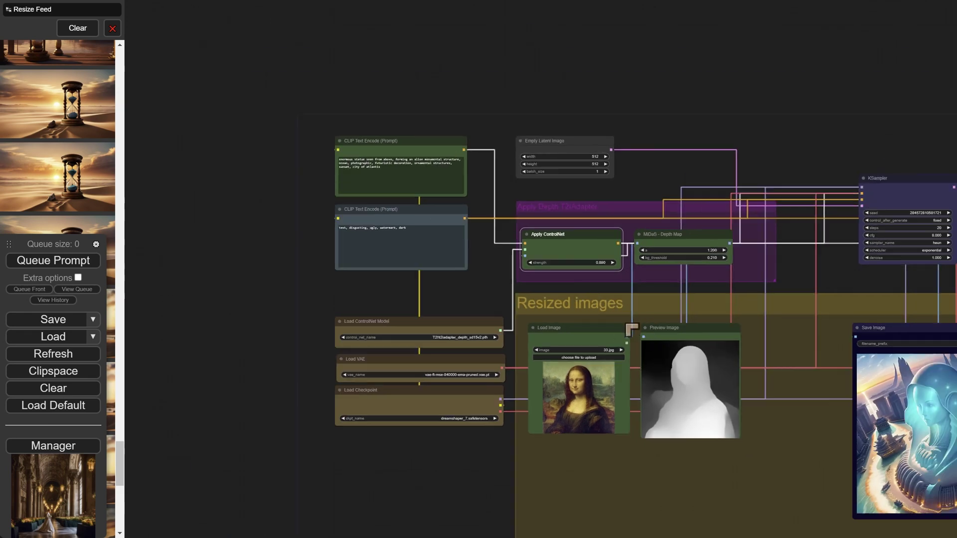
left_click_drag(876, 289, 586, 280)
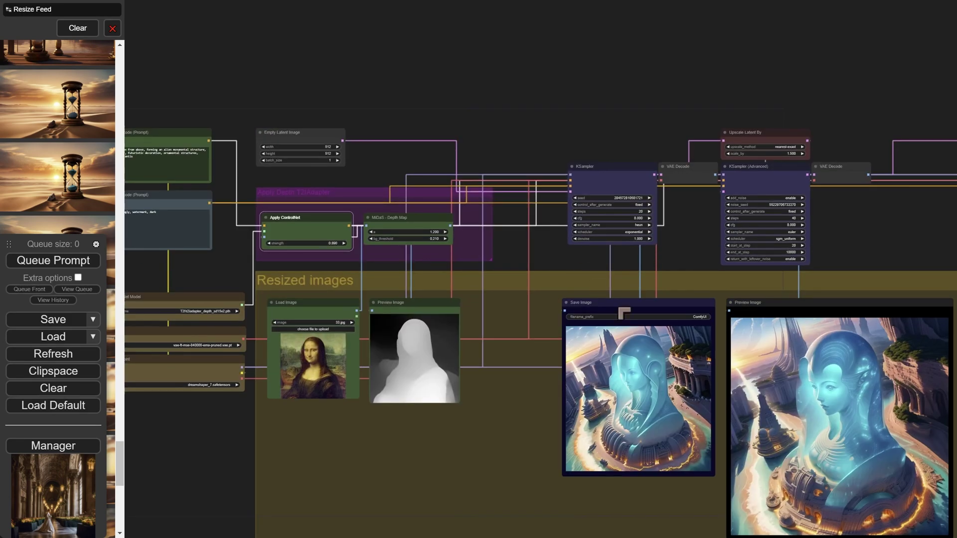
scroll(456, 280, "up", 3)
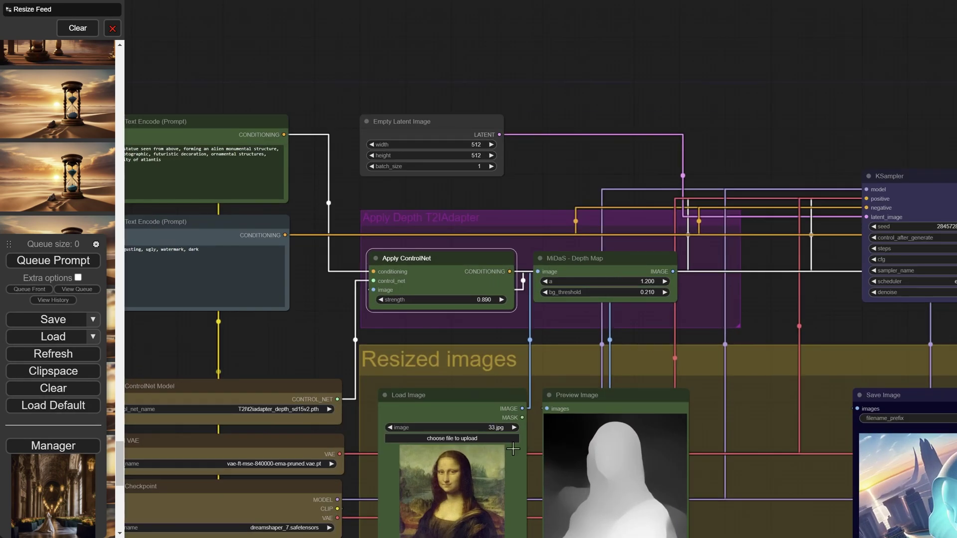
scroll(528, 333, "down", 1)
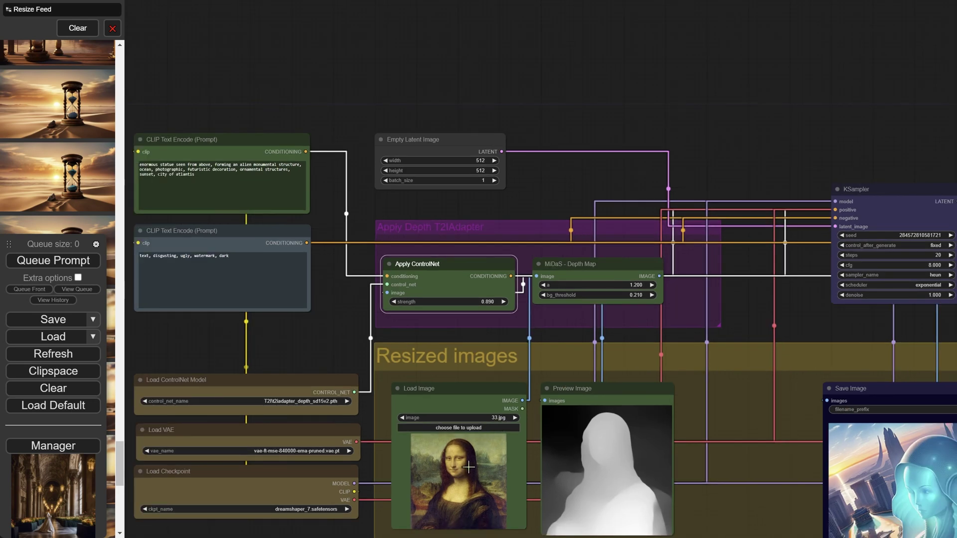
scroll(461, 484, "up", 1)
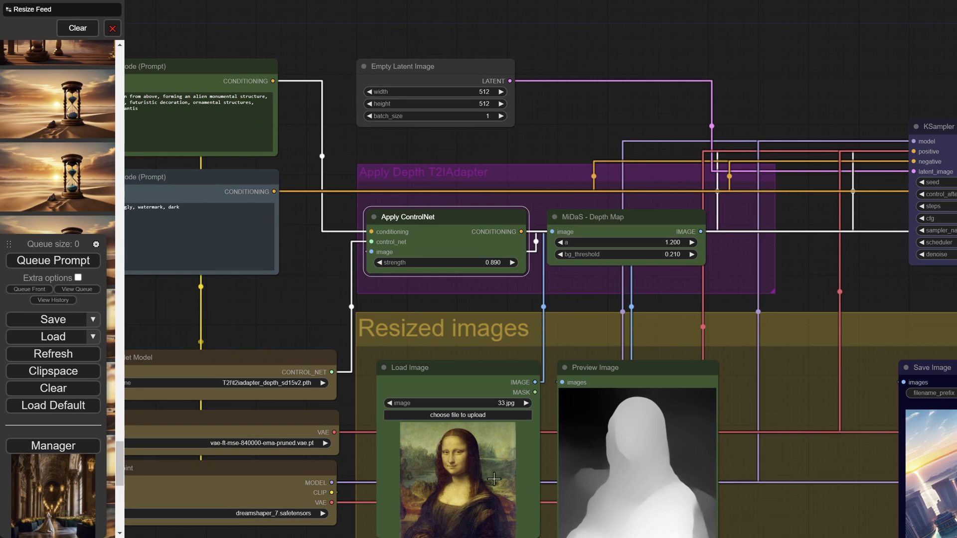
scroll(481, 469, "down", 1)
scroll(487, 465, "up", 1)
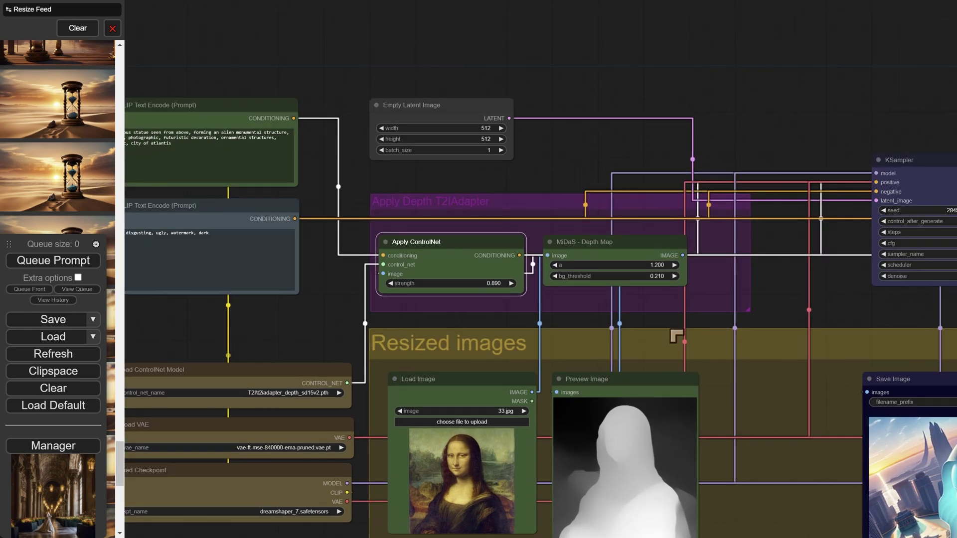
left_click_drag(797, 302, 728, 207)
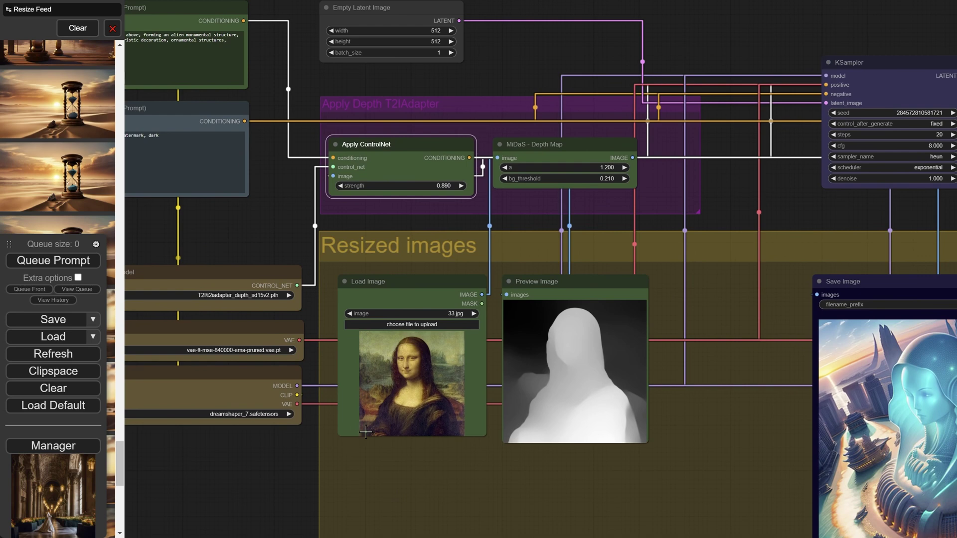
left_click_drag(739, 203, 728, 274)
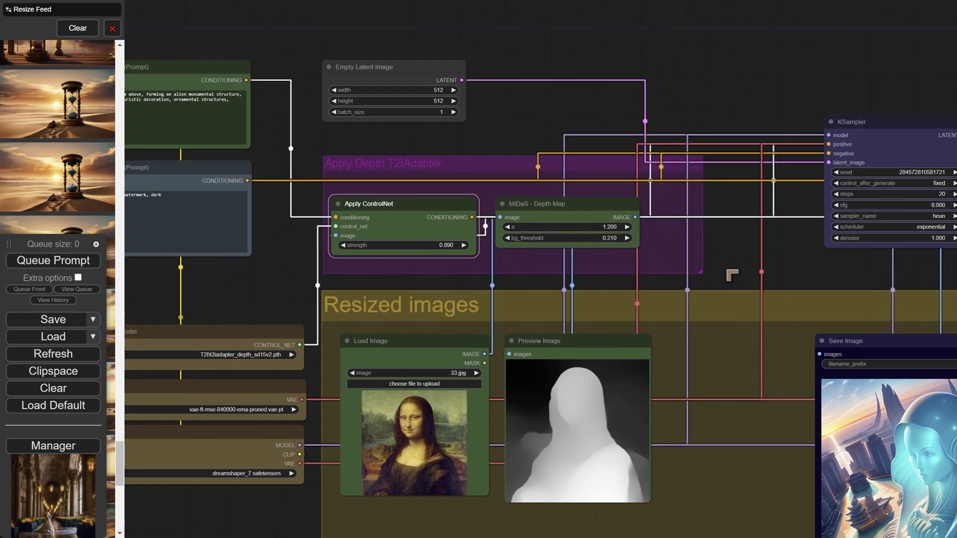
scroll(728, 273, "up", 2)
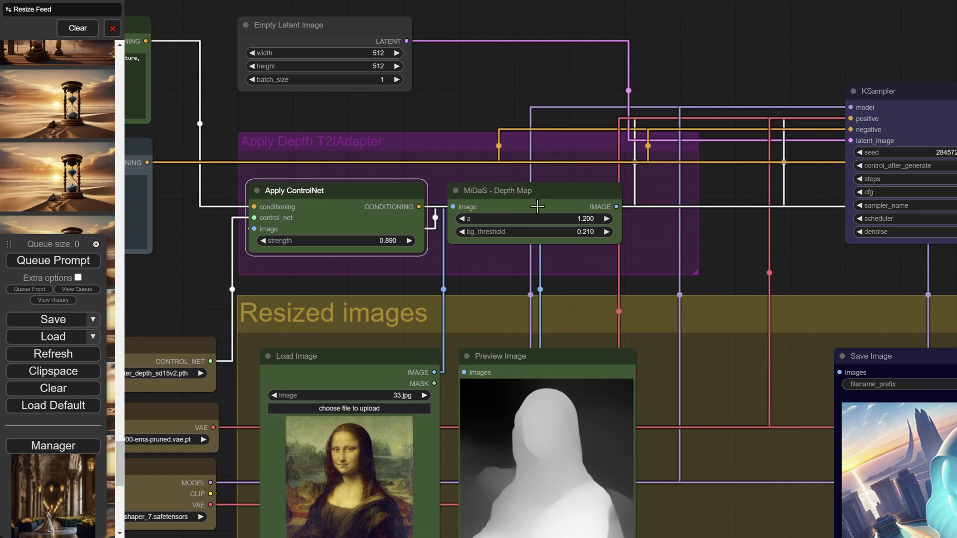
left_click(499, 195)
left_click(371, 207)
scroll(544, 223, "down", 10)
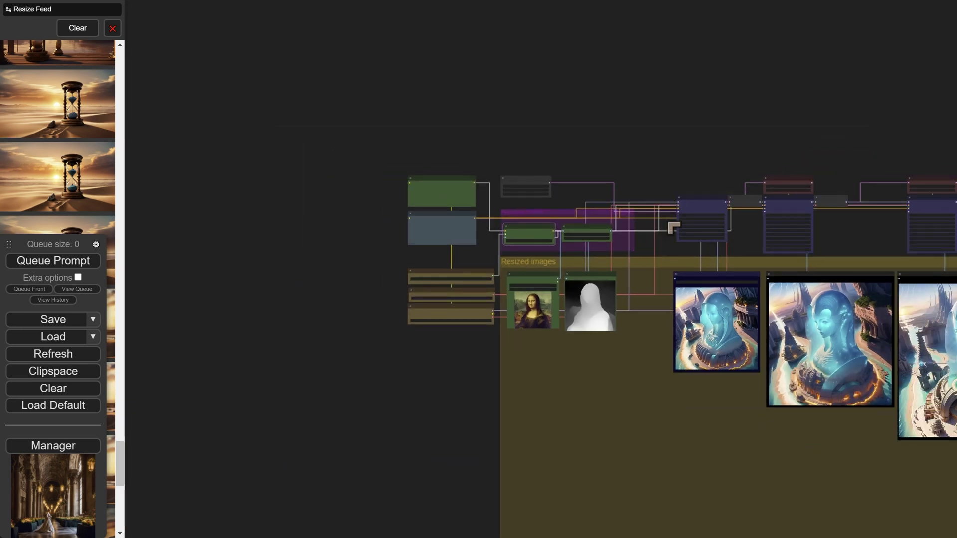
scroll(520, 81, "down", 8)
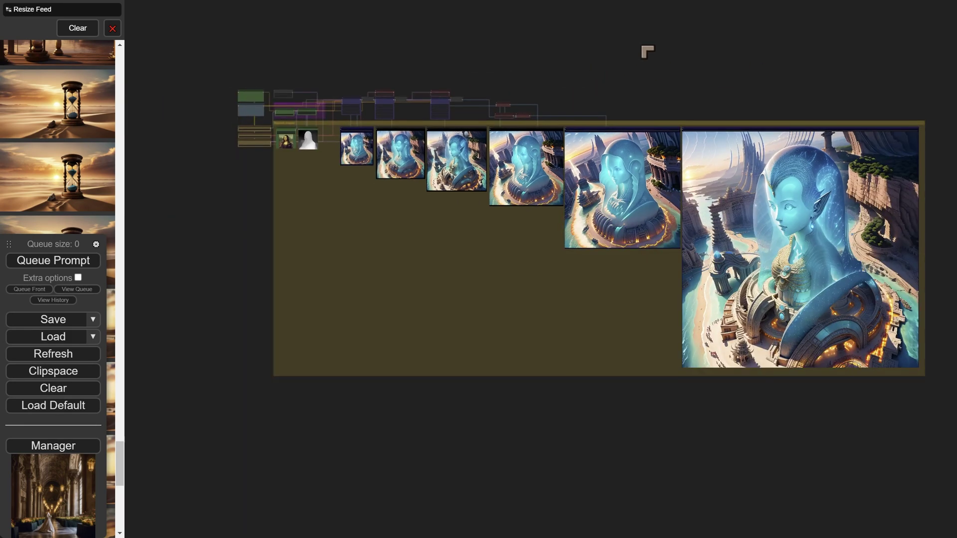
left_click_drag(648, 51, 623, 103)
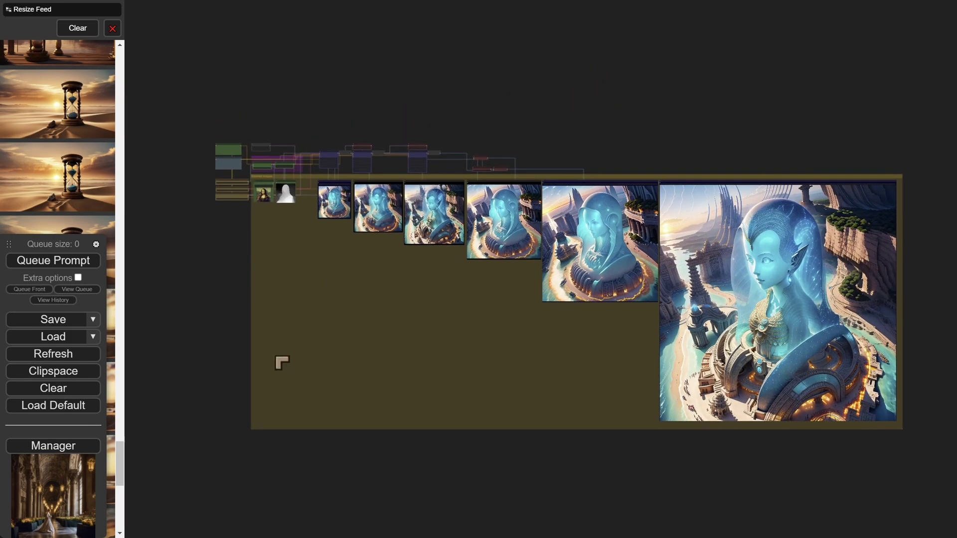